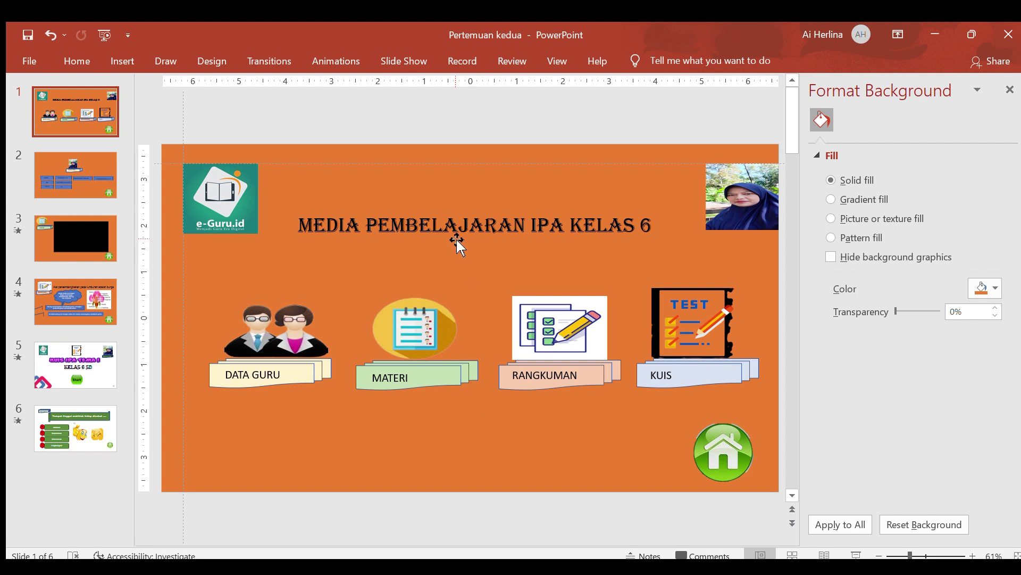
# Step: Check the DATA GURU slide, then select the DATA GURU label box on the menu slide
pyautogui.click(290, 387)
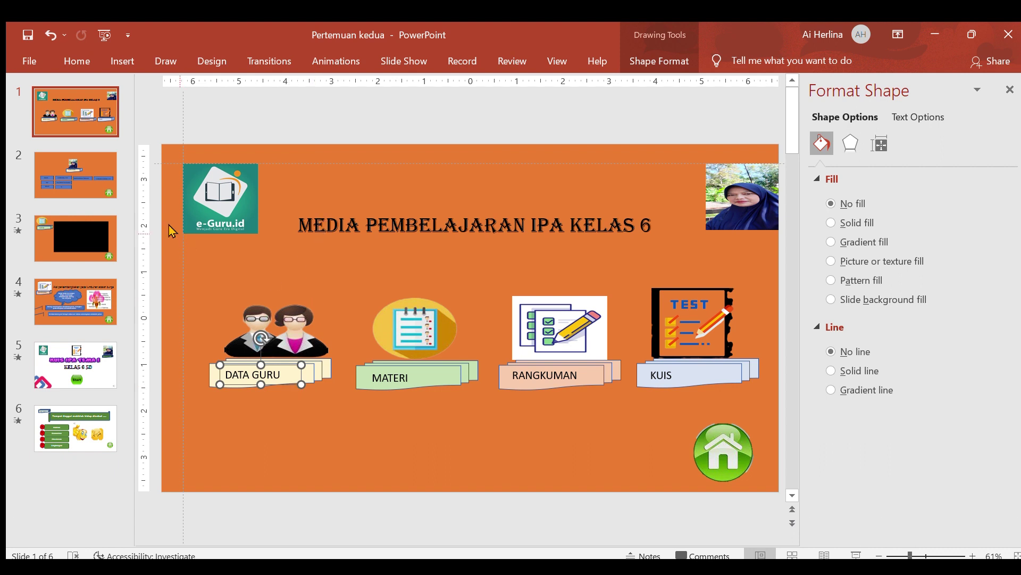
pyautogui.click(82, 167)
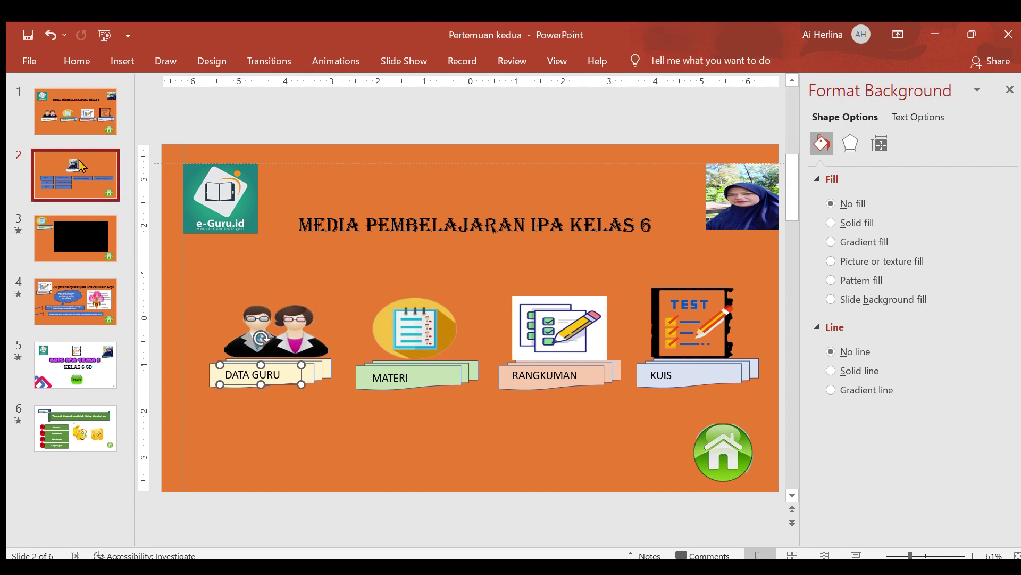
pyautogui.click(76, 122)
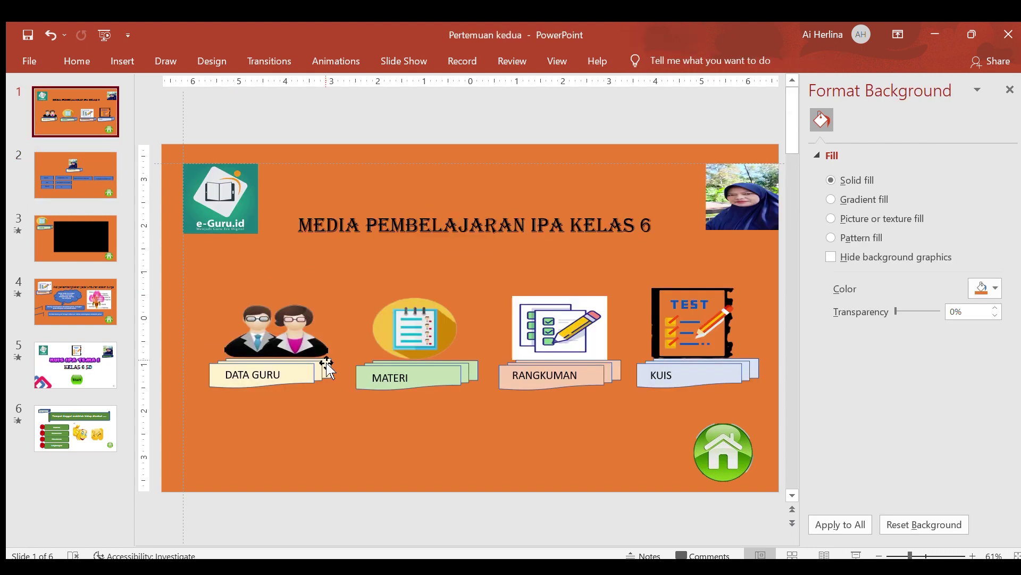
pyautogui.click(306, 371)
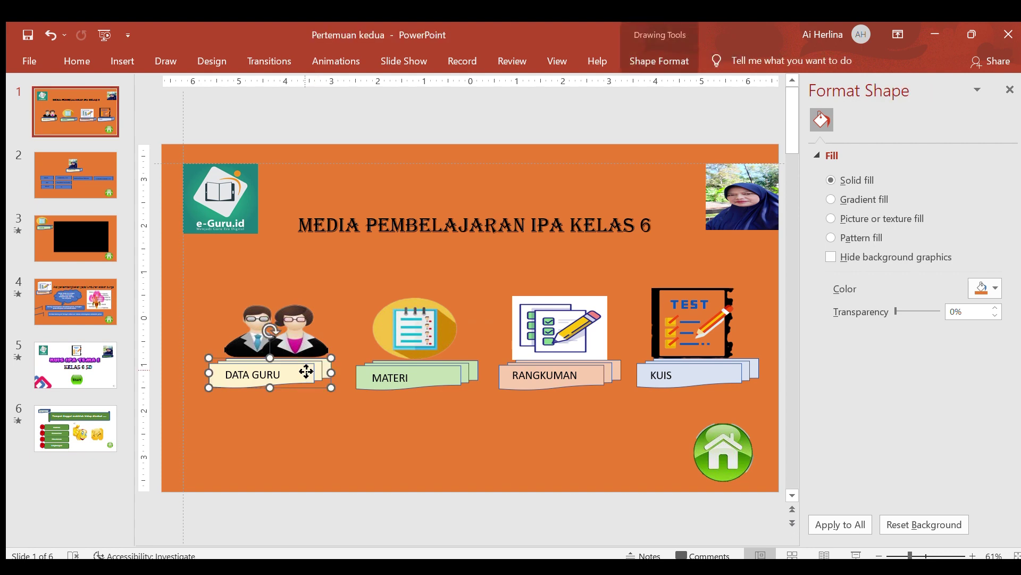
pyautogui.click(280, 379)
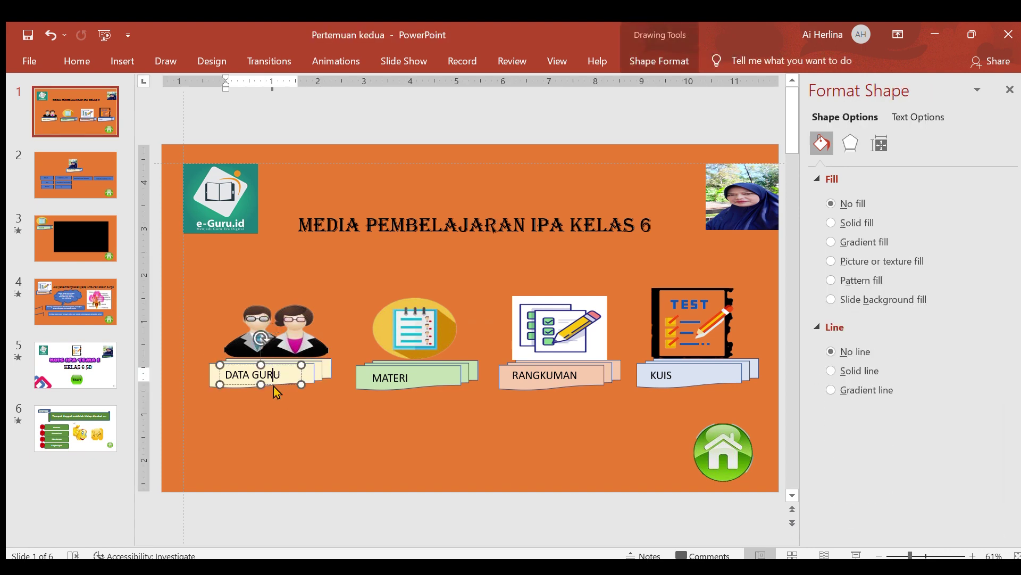
pyautogui.click(282, 388)
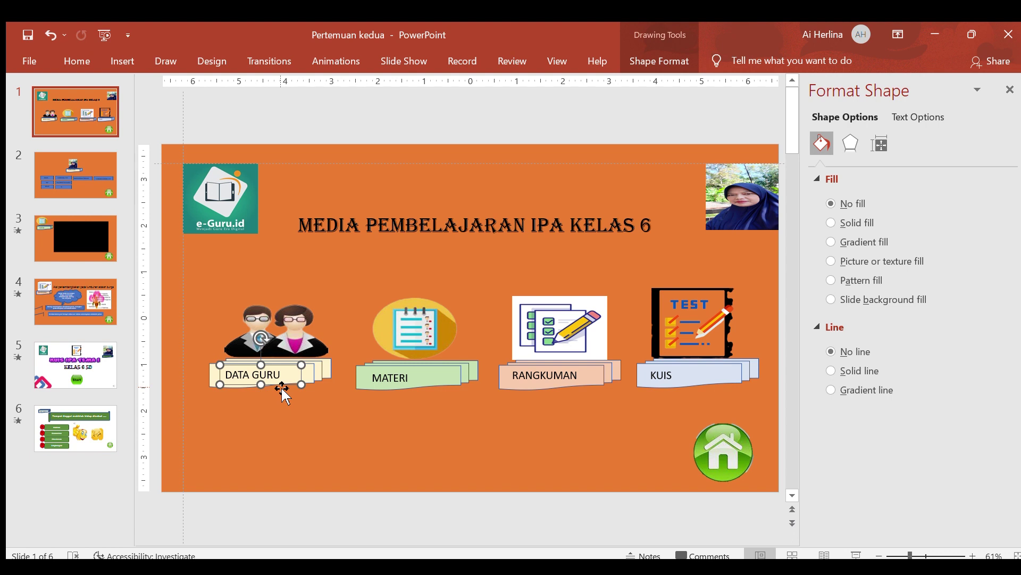
# Step: Browse the Animations options and this slide's animation list
pyautogui.click(329, 65)
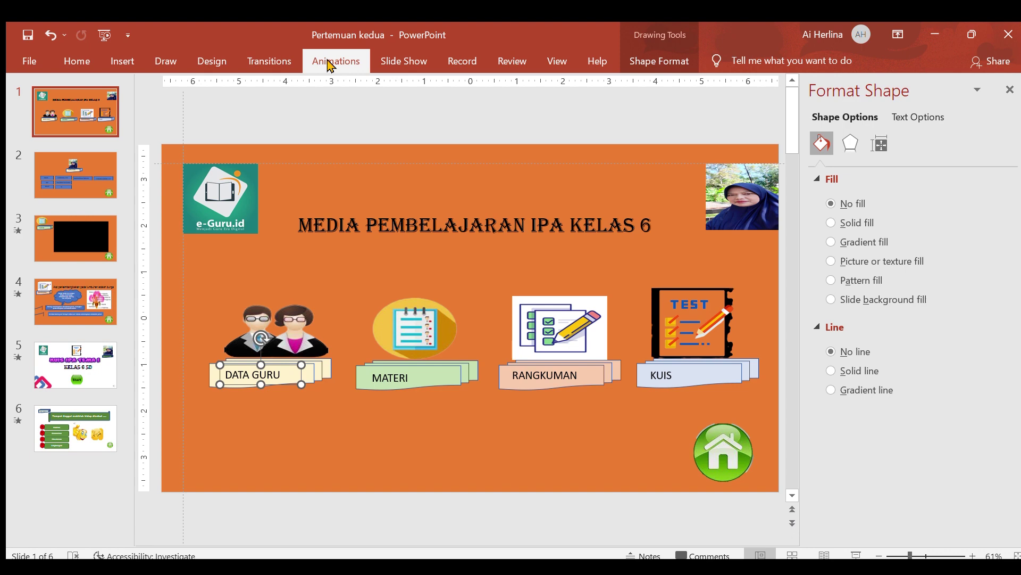
pyautogui.click(715, 88)
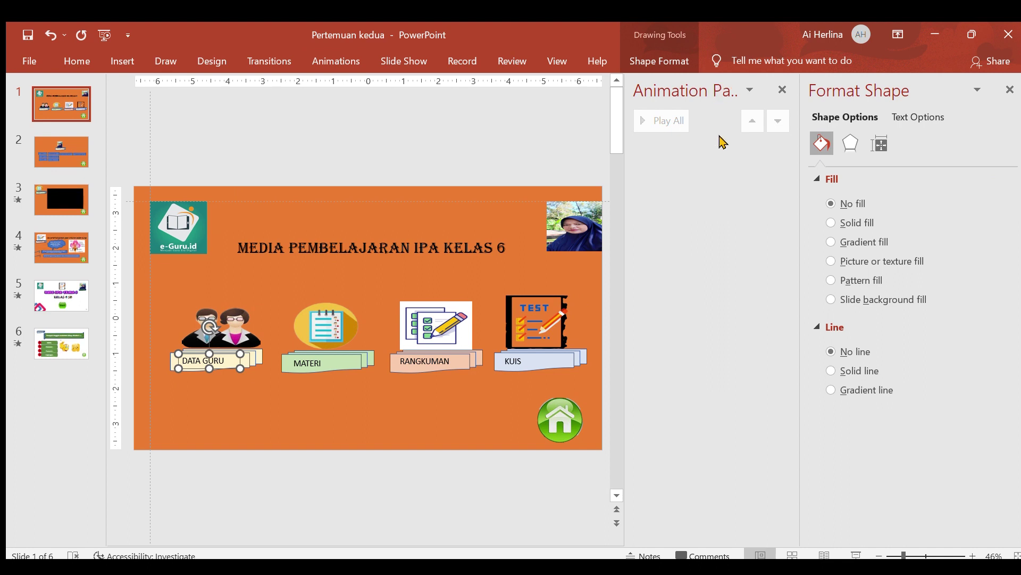
pyautogui.click(471, 126)
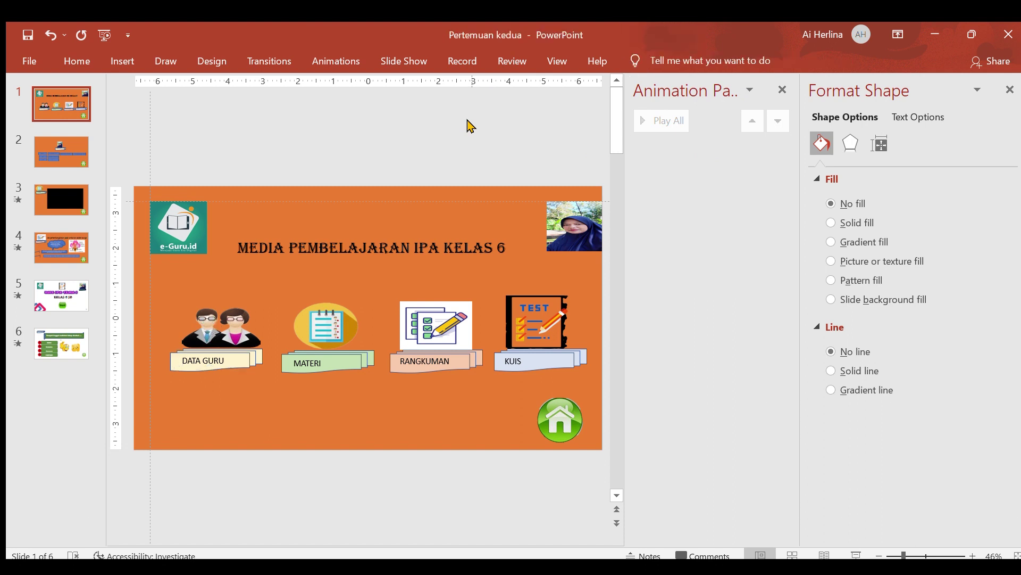
pyautogui.click(748, 90)
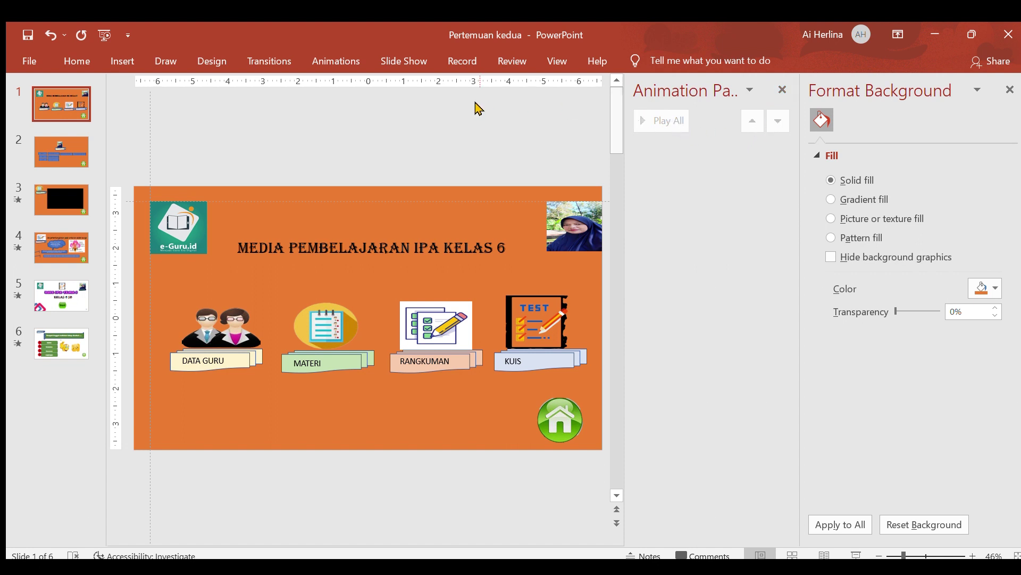
pyautogui.click(321, 61)
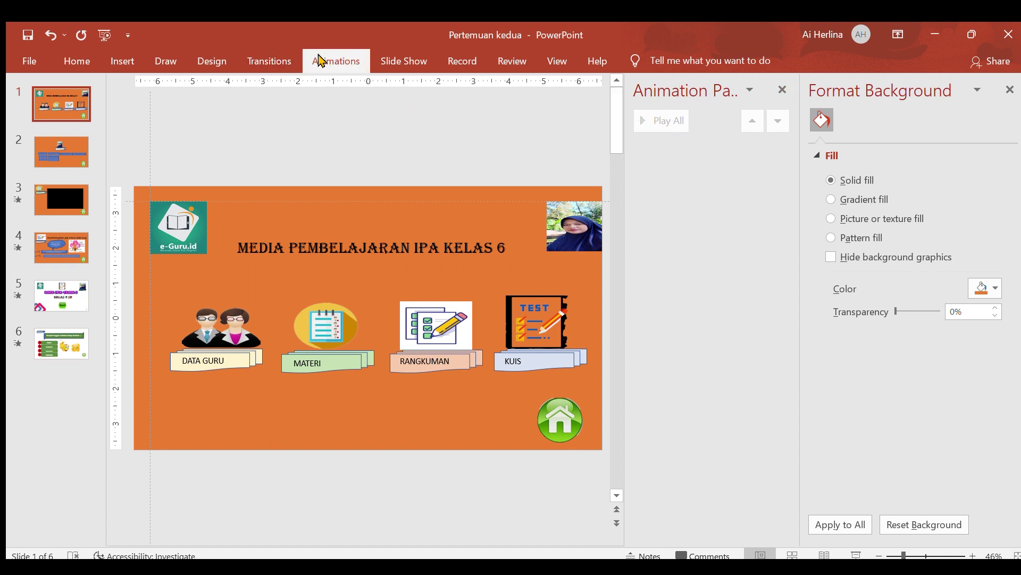
pyautogui.click(708, 85)
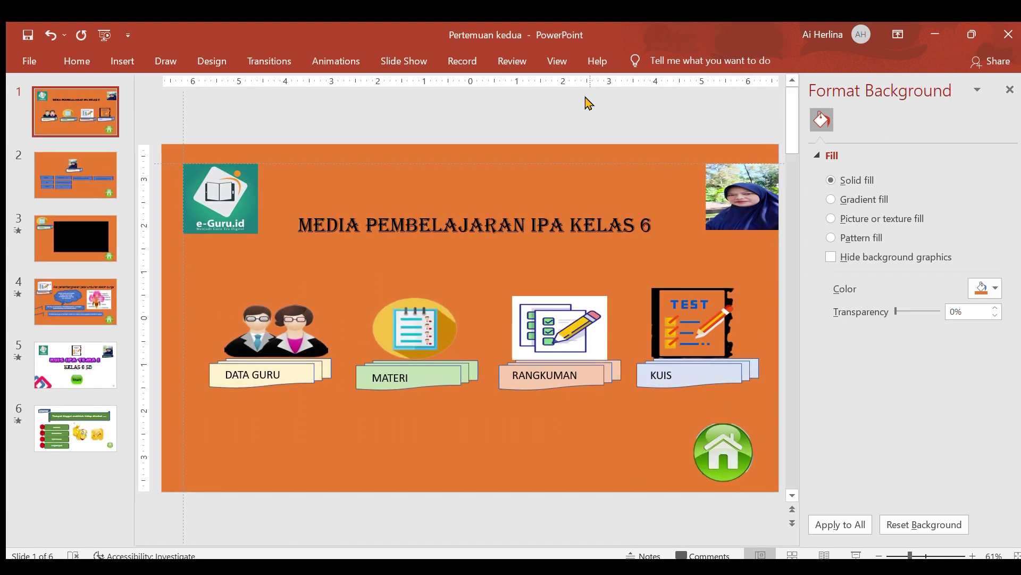
pyautogui.click(336, 65)
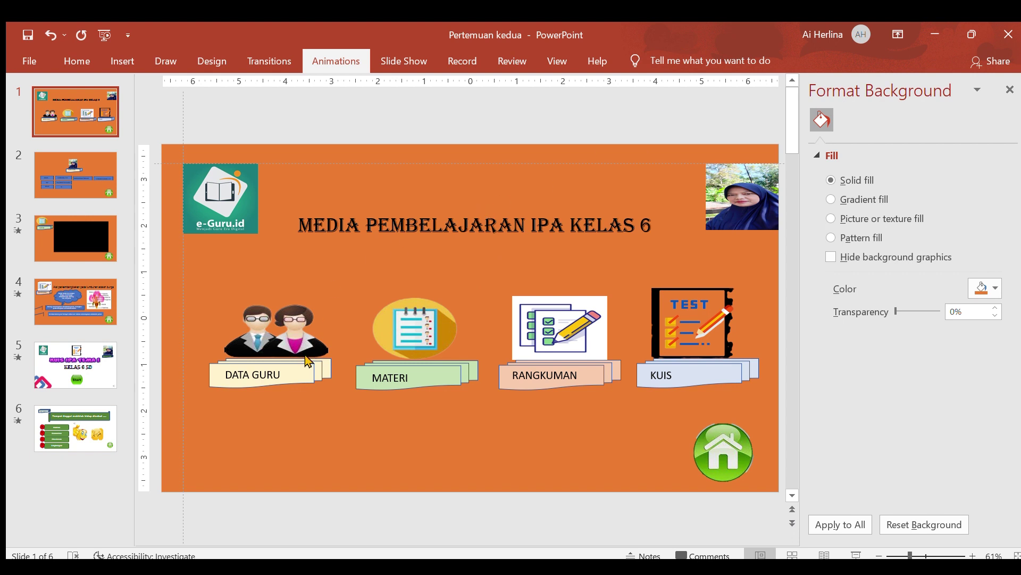
# Step: Add an animation effect to the DATA GURU label box
pyautogui.click(299, 377)
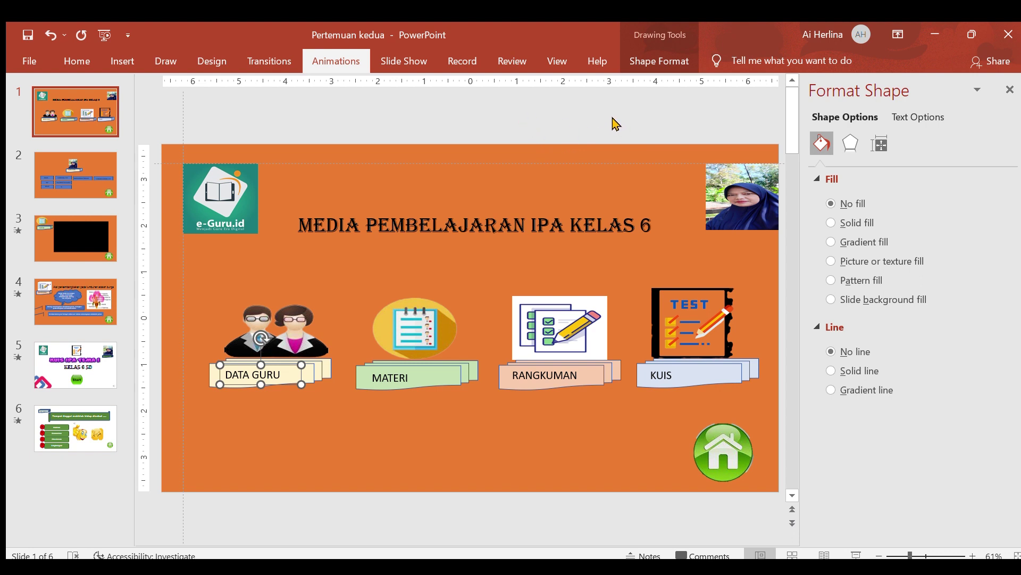
pyautogui.click(629, 263)
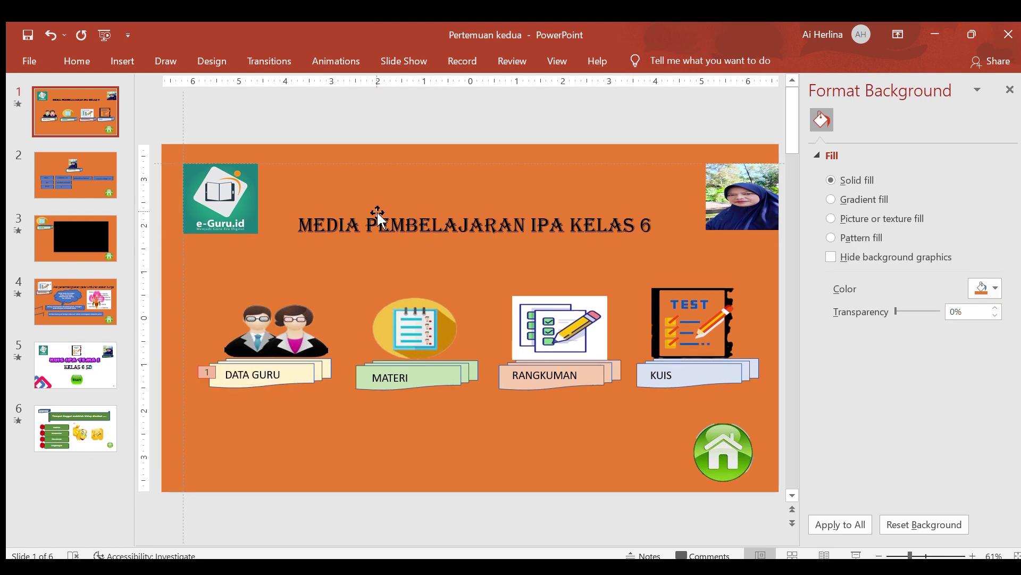
pyautogui.click(336, 64)
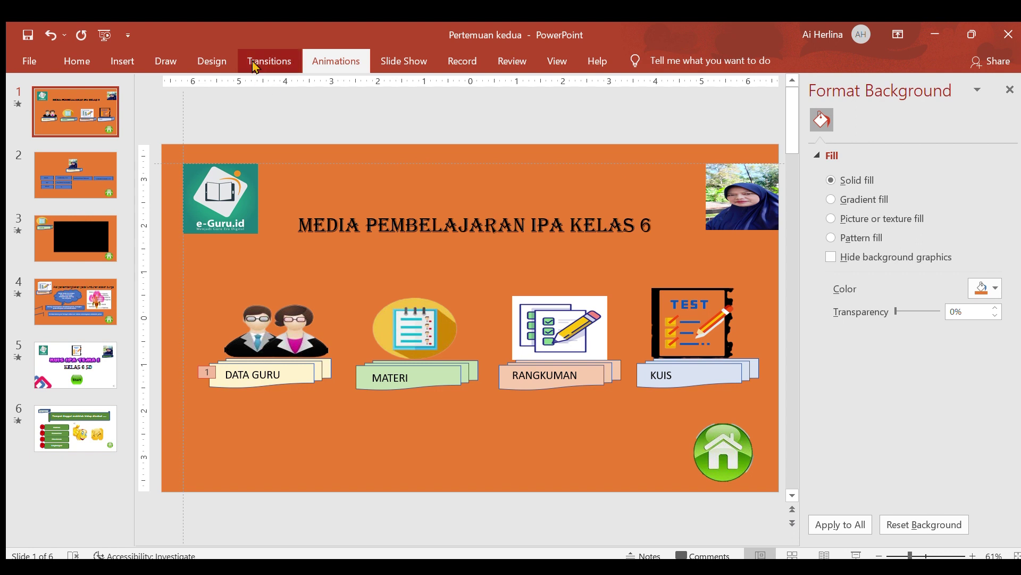
pyautogui.click(387, 63)
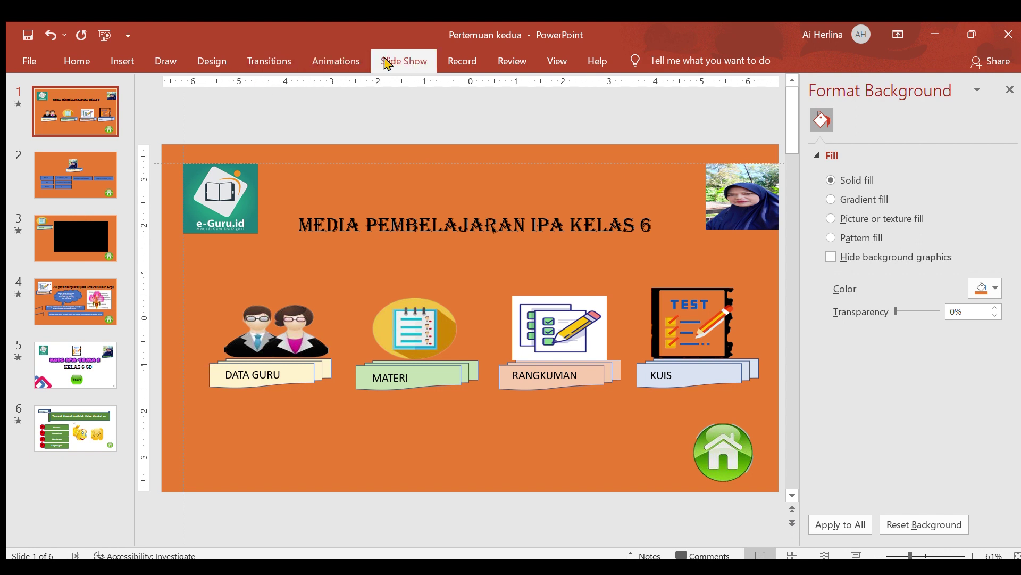
pyautogui.click(122, 61)
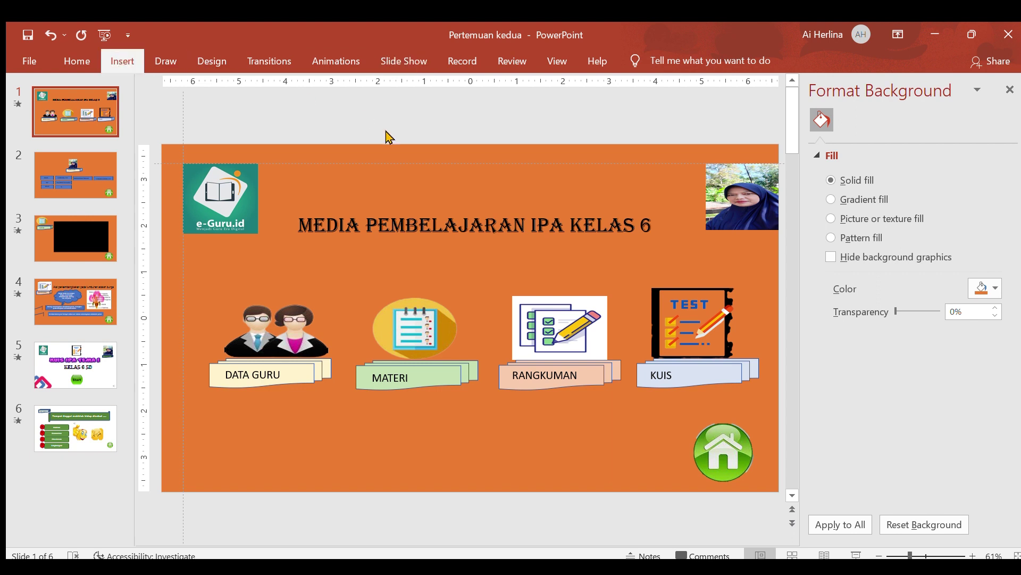
# Step: Select the DATA GURU label with Insert options showing, then move to the DATA GURU slide 2
pyautogui.click(297, 381)
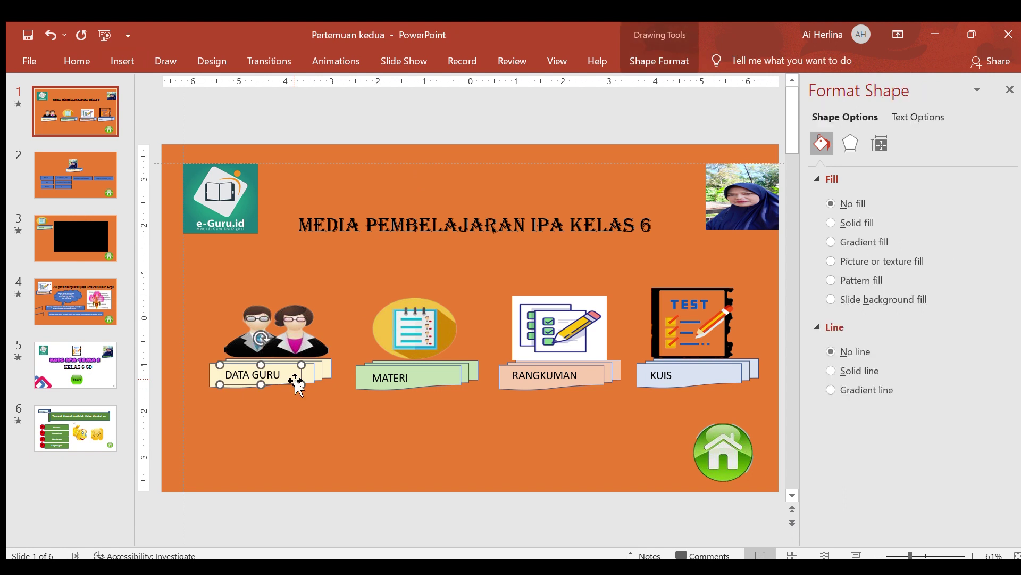
pyautogui.click(118, 65)
pyautogui.click(308, 392)
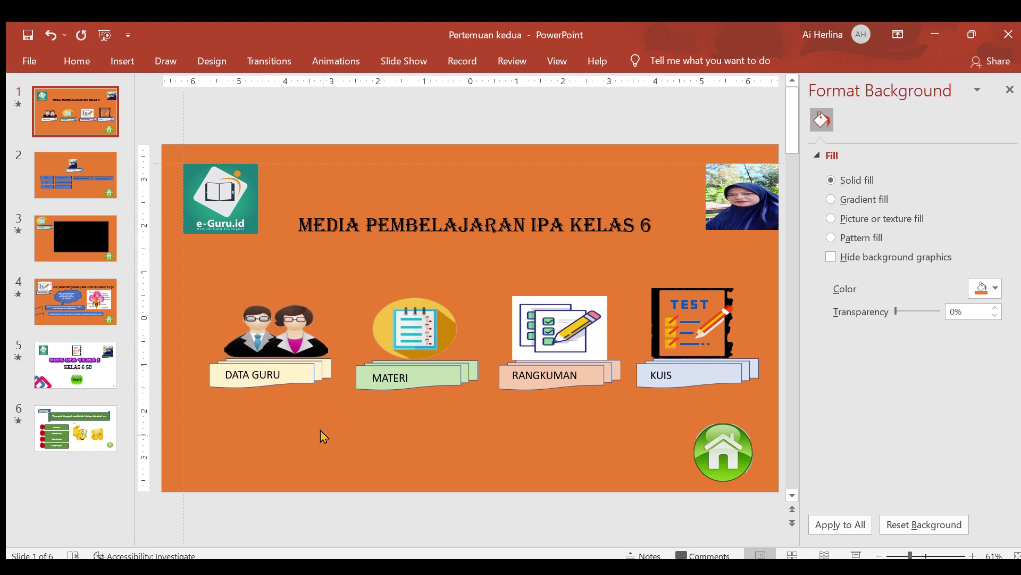
pyautogui.keyDown('ctrl'); pyautogui.click(281, 381); pyautogui.keyUp('ctrl')
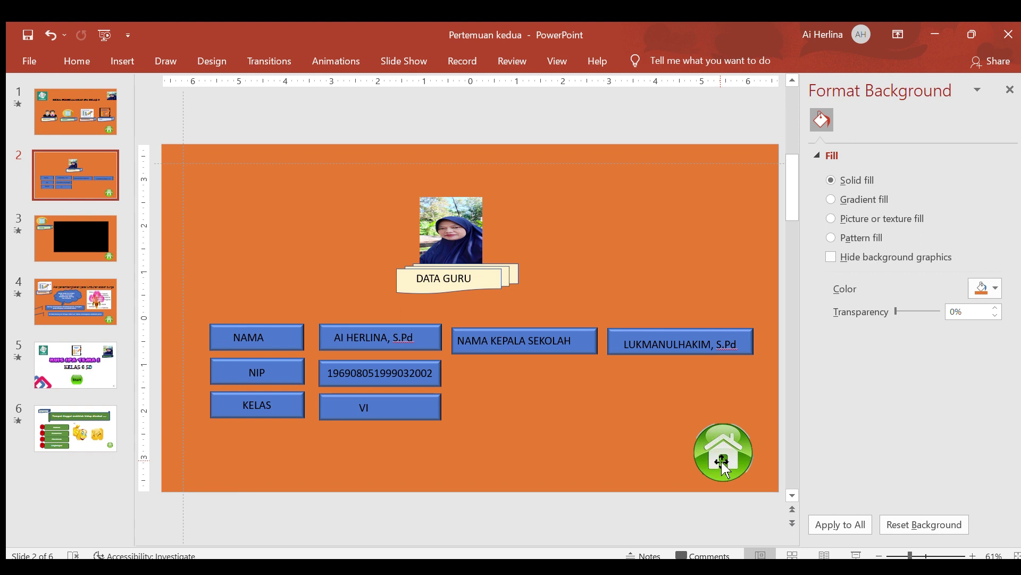
# Step: Hyperlink the DATA GURU slide's green home button to Slide 1 via Place in This Document
pyautogui.click(725, 471)
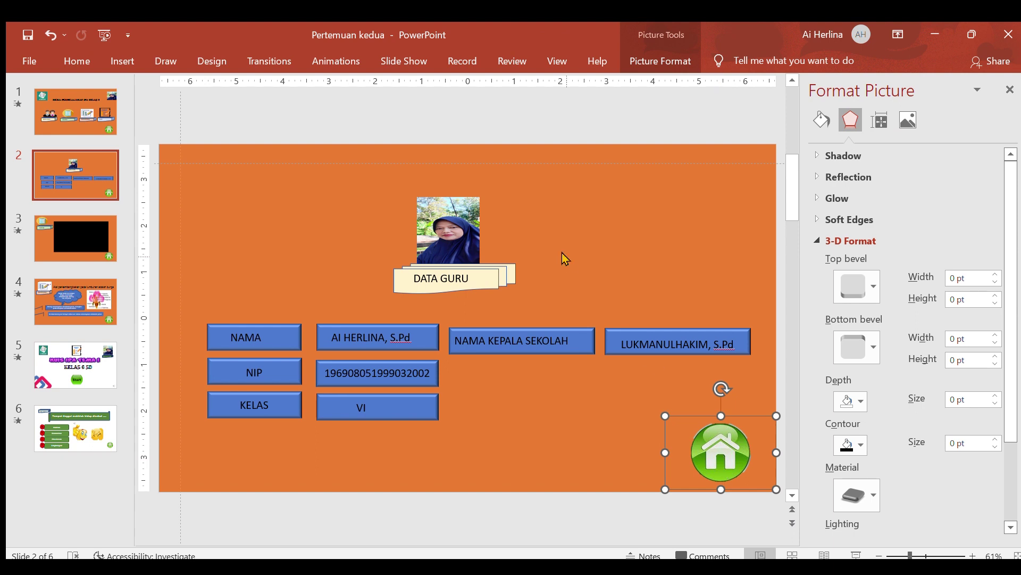
pyautogui.click(342, 63)
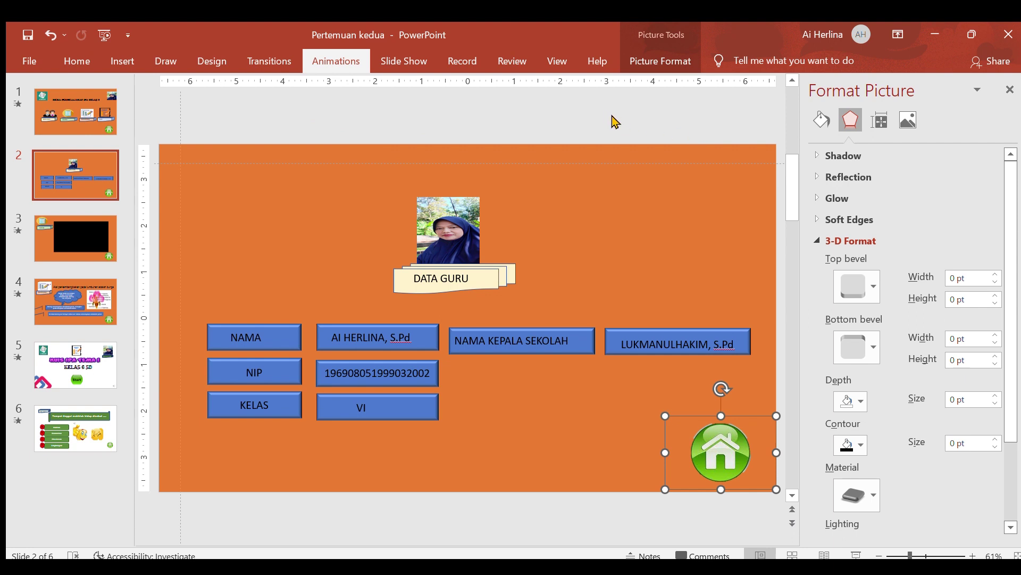
pyautogui.click(624, 259)
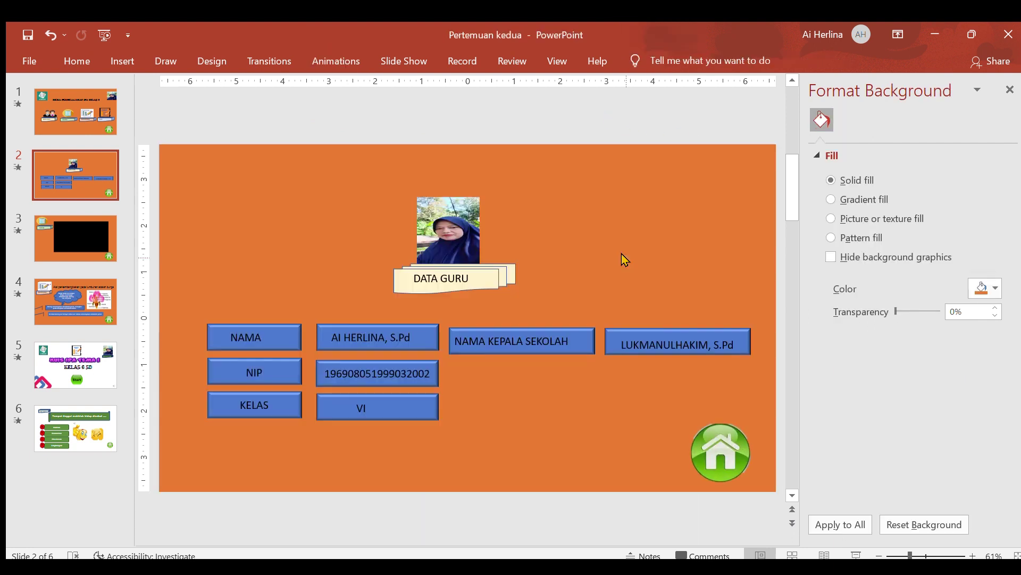
pyautogui.click(710, 450)
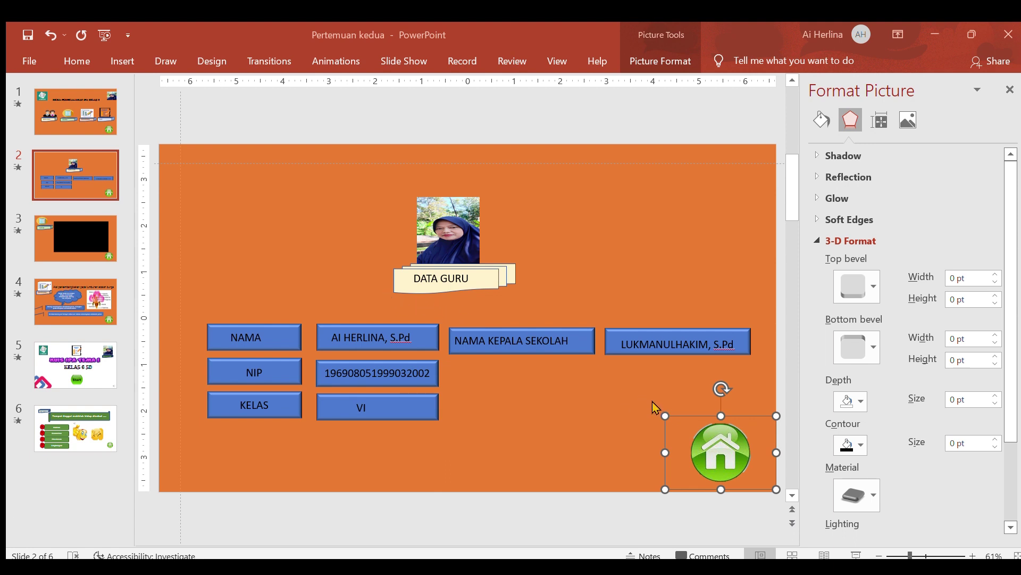
pyautogui.click(607, 454)
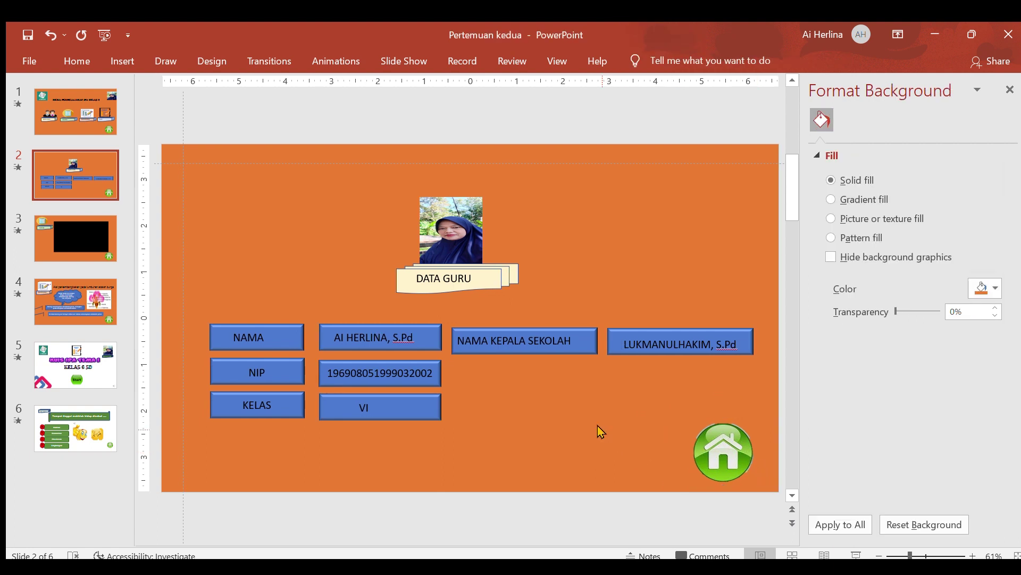
# Step: Test the links: home to slide 1, DATA GURU to slide 2, then home back
pyautogui.keyDown('ctrl'); pyautogui.click(715, 451); pyautogui.keyUp('ctrl')
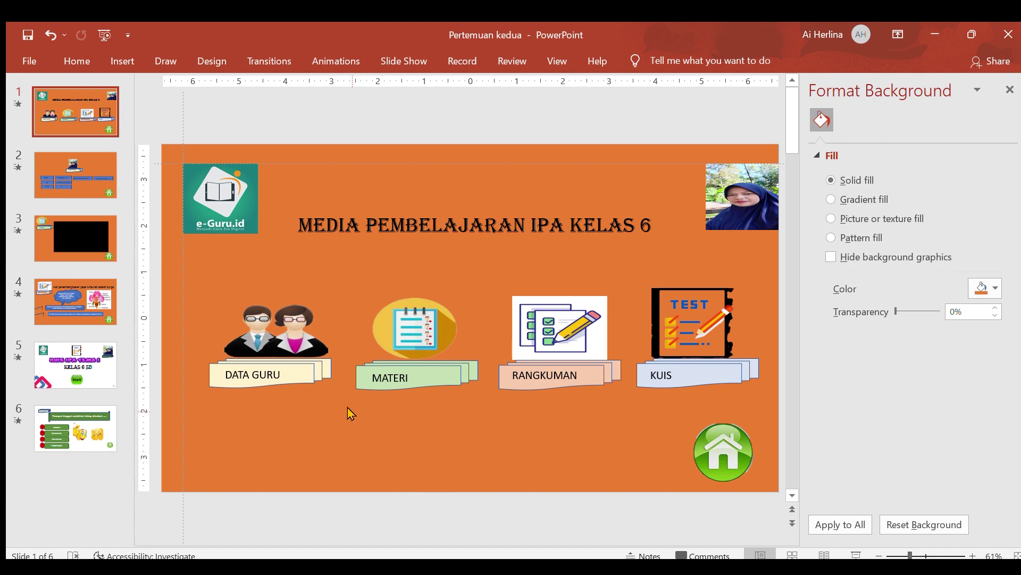
pyautogui.keyDown('ctrl'); pyautogui.click(289, 373); pyautogui.keyUp('ctrl')
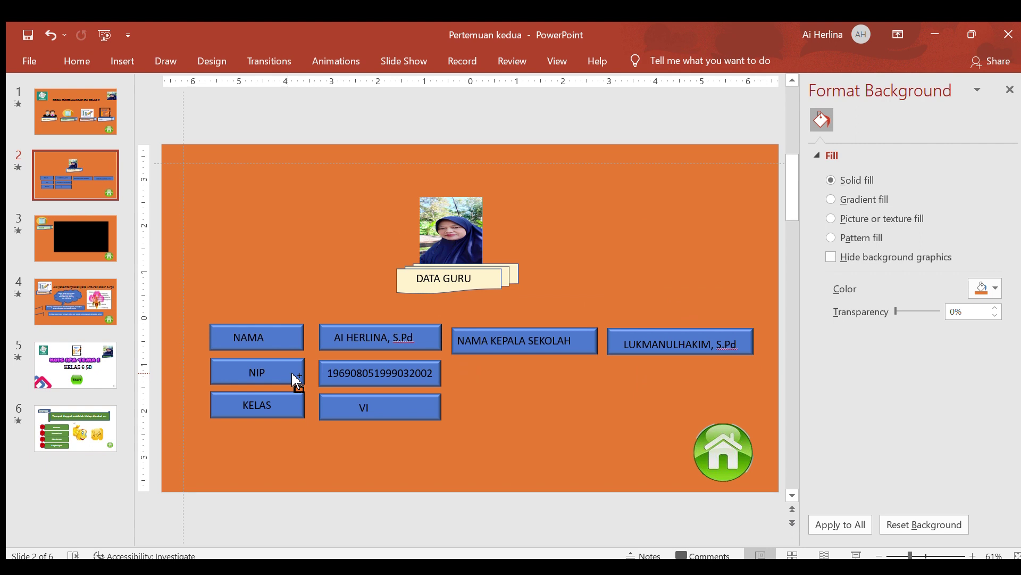
pyautogui.keyDown('ctrl'); pyautogui.click(707, 460); pyautogui.keyUp('ctrl')
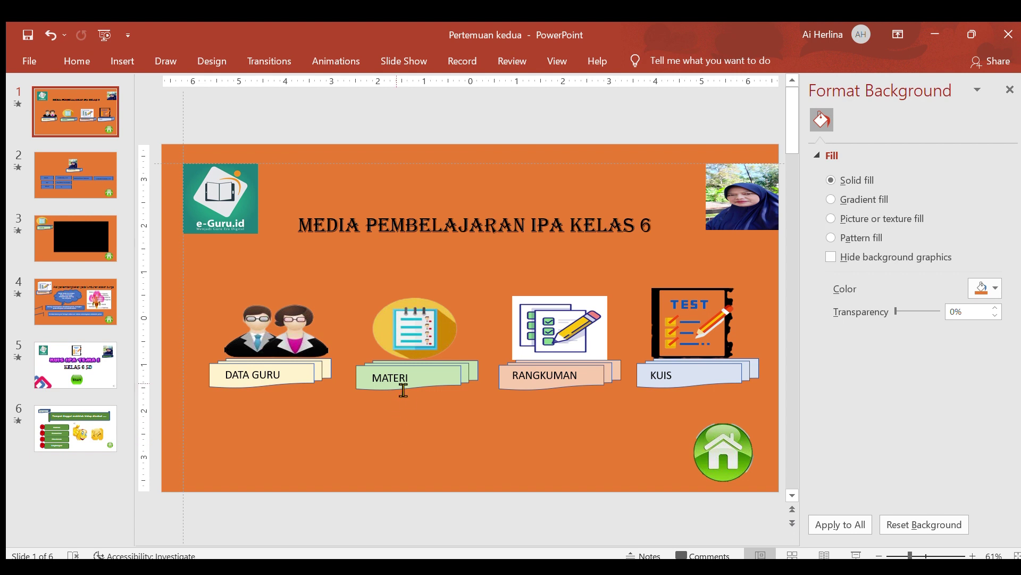
# Step: Hyperlink the MATERI label on the menu slide to slide 3
pyautogui.click(431, 385)
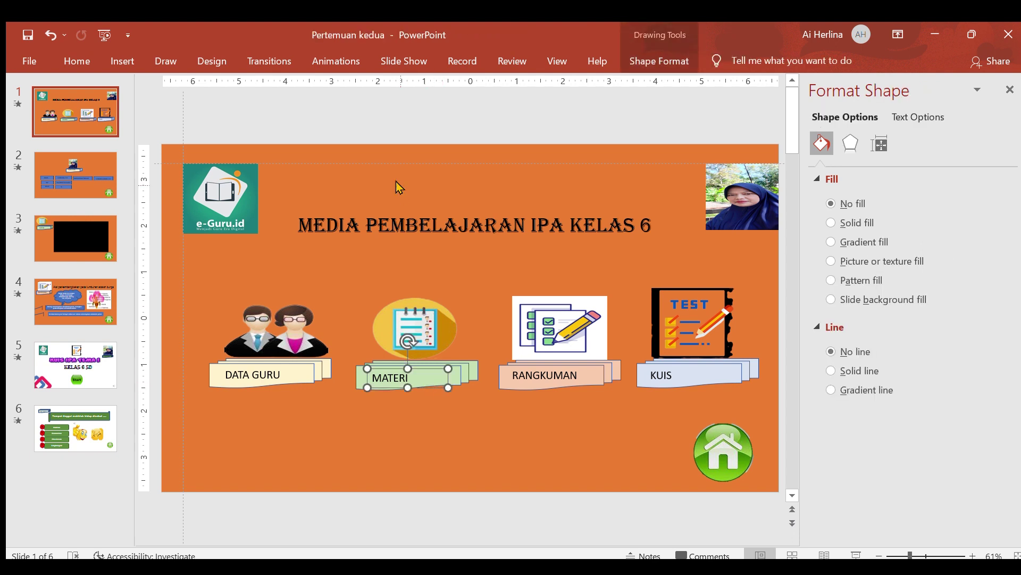
pyautogui.click(336, 63)
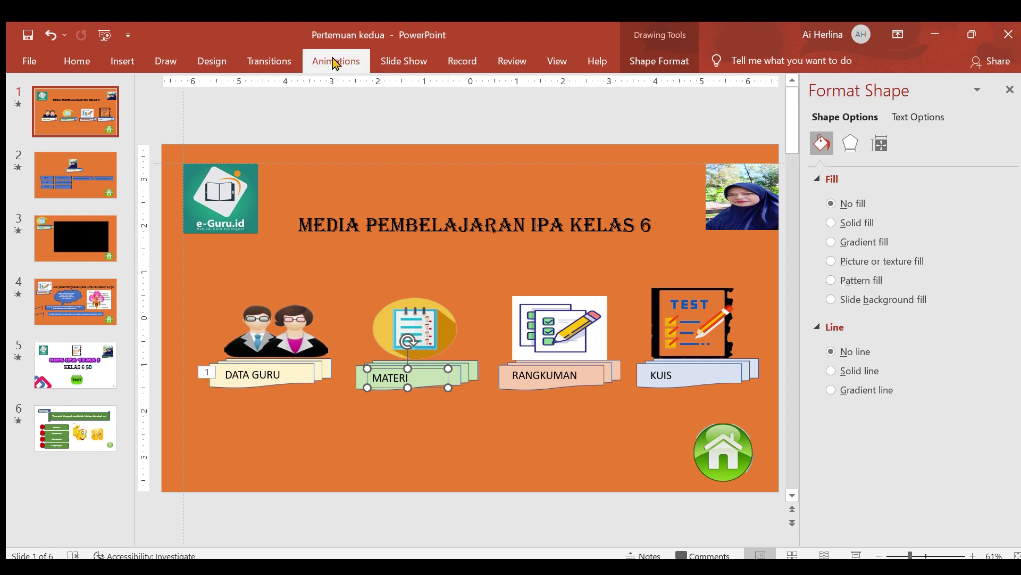
pyautogui.click(357, 106)
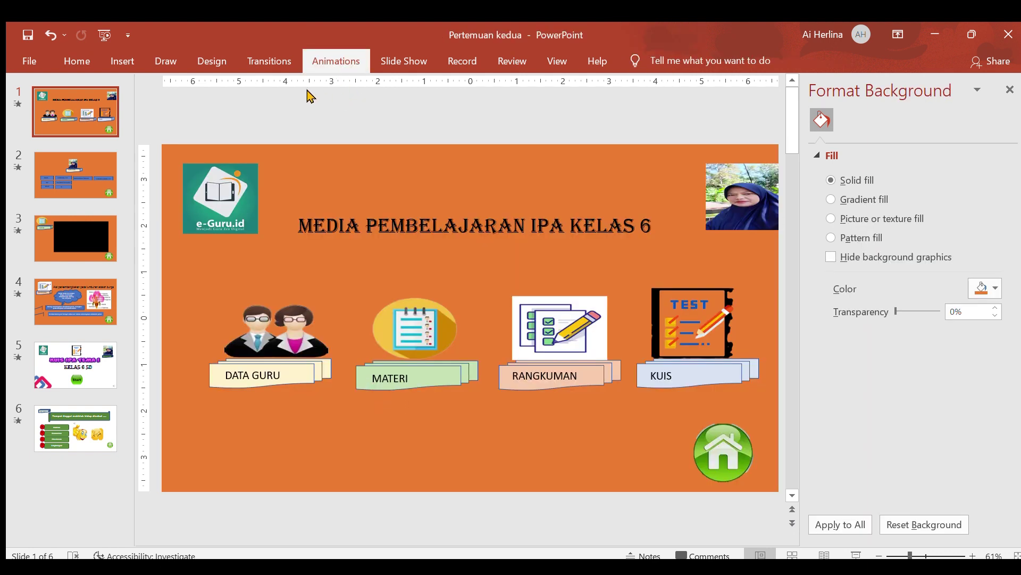
pyautogui.click(119, 64)
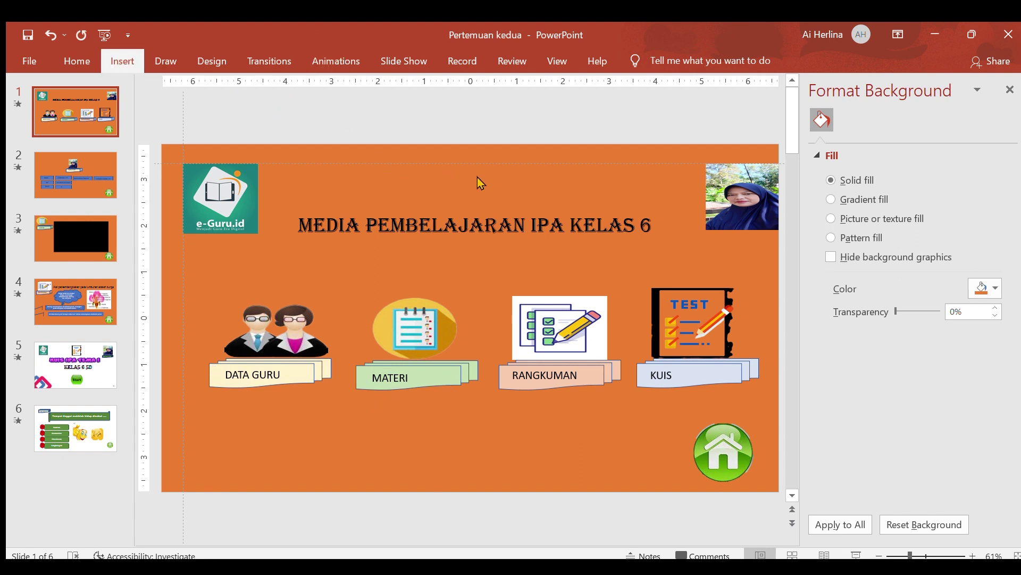
pyautogui.click(430, 382)
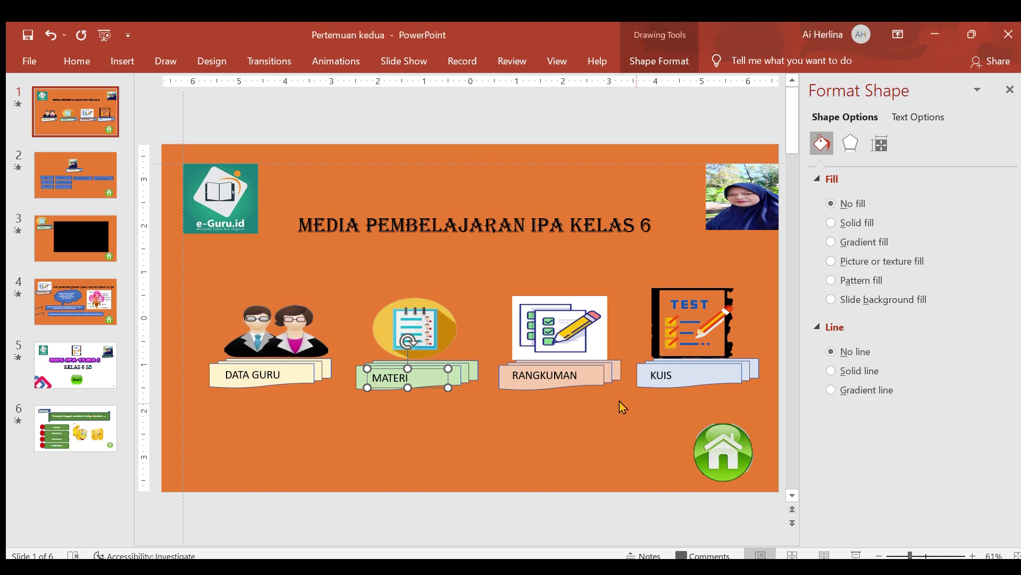
pyautogui.click(517, 424)
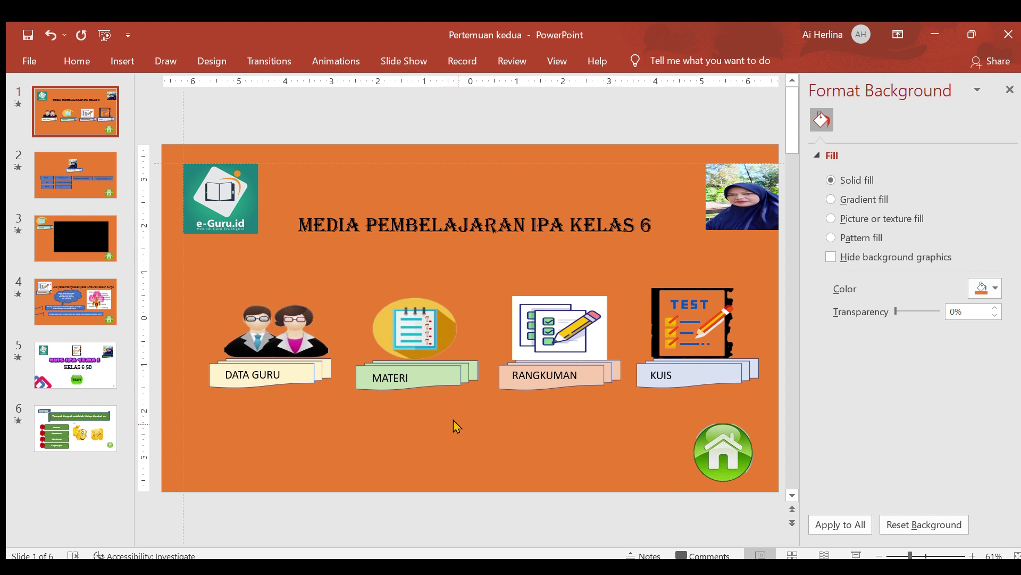
# Step: Link the MATERI slide's home button to Slide 1 and follow it back to the menu
pyautogui.keyDown('ctrl'); pyautogui.click(419, 374); pyautogui.keyUp('ctrl')
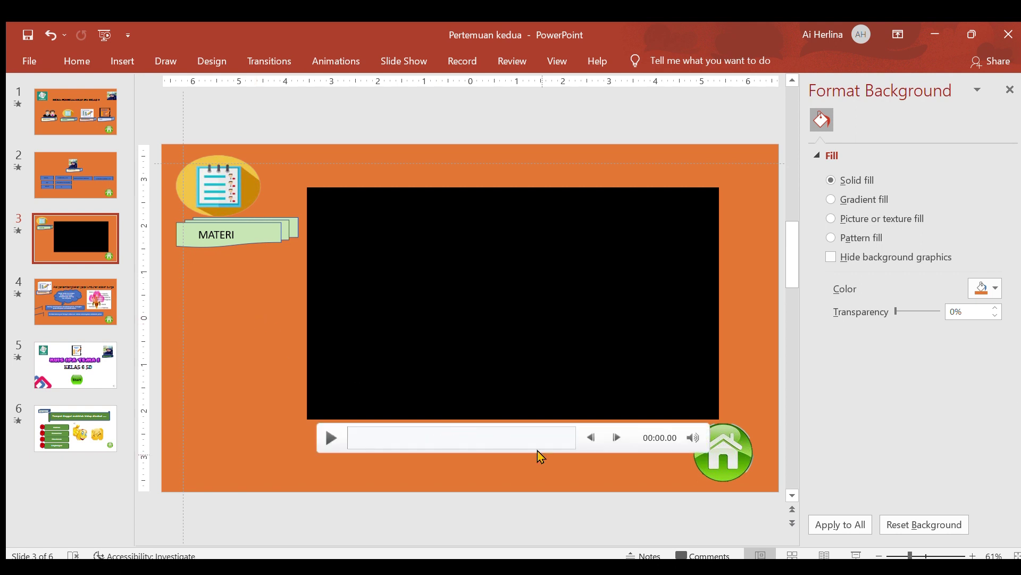
pyautogui.click(716, 467)
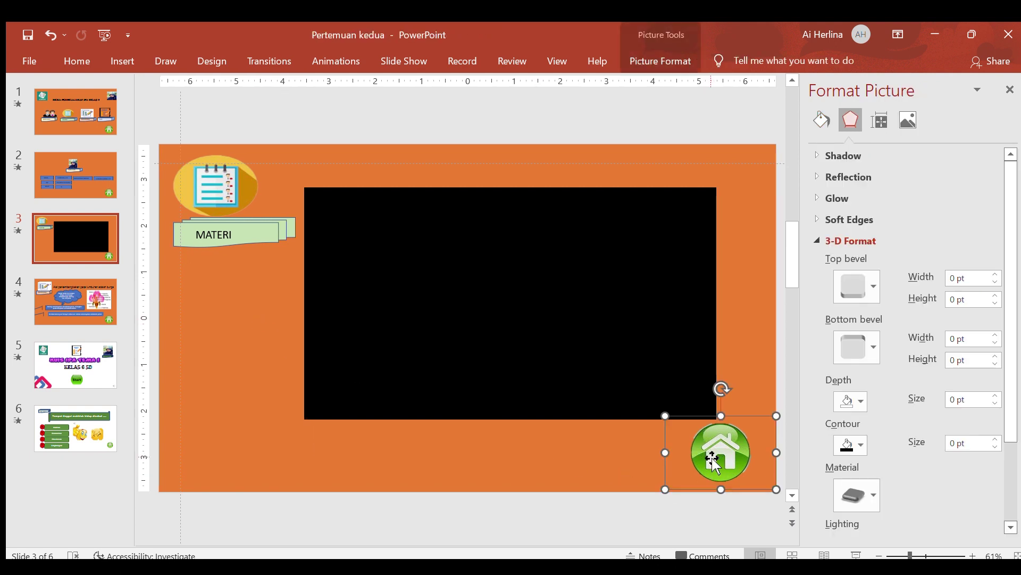
pyautogui.click(116, 63)
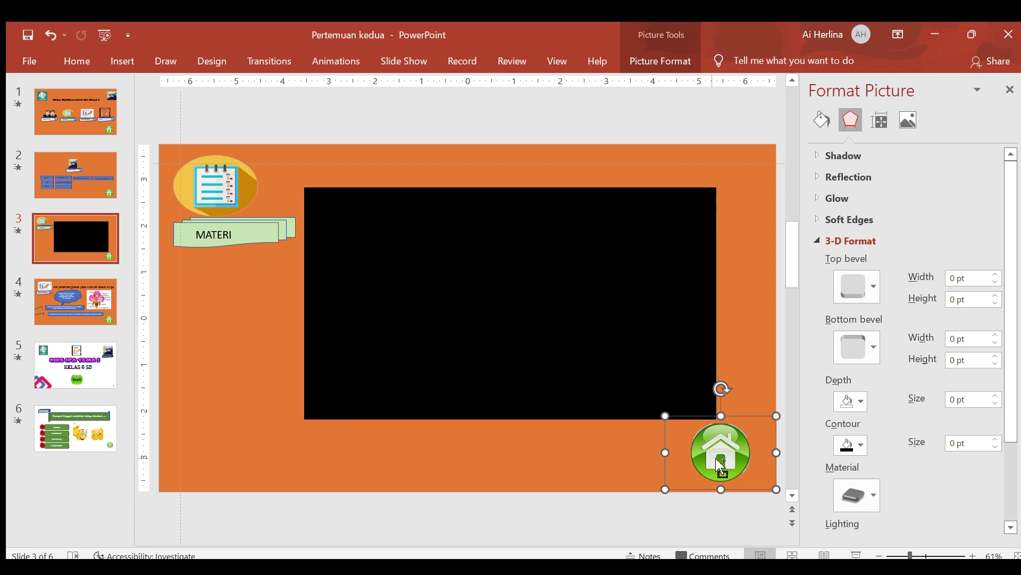
pyautogui.click(624, 453)
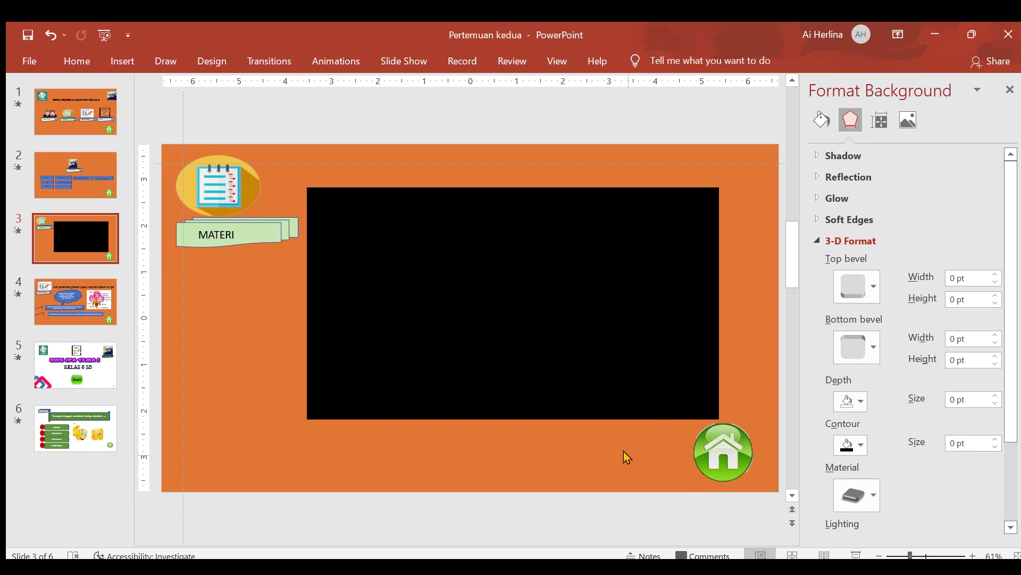
pyautogui.keyDown('ctrl'); pyautogui.click(710, 453); pyautogui.keyUp('ctrl')
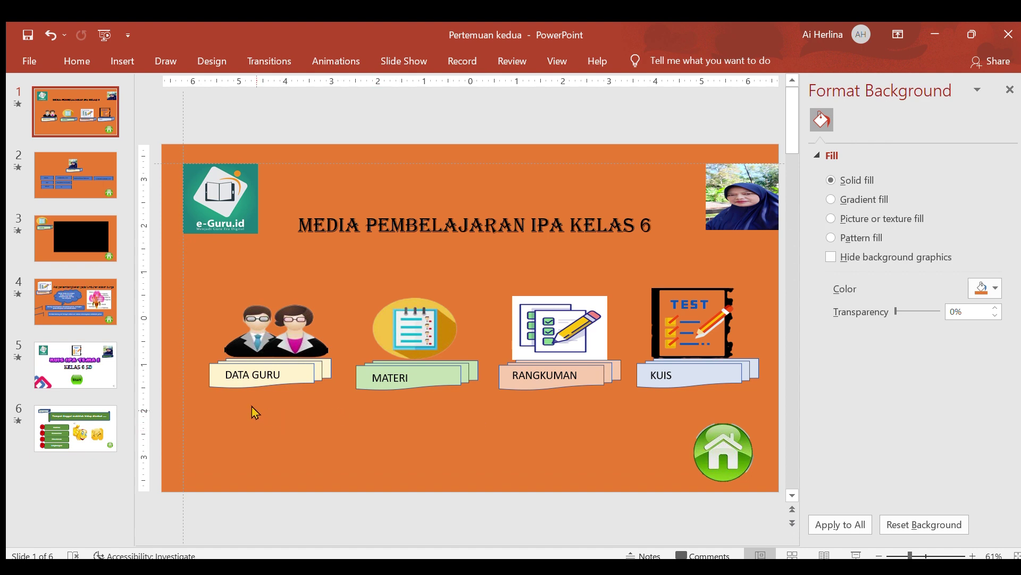
# Step: Link RANGKUMAN to slide 4 and its home button back to slide 1, then return to the menu
pyautogui.click(522, 386)
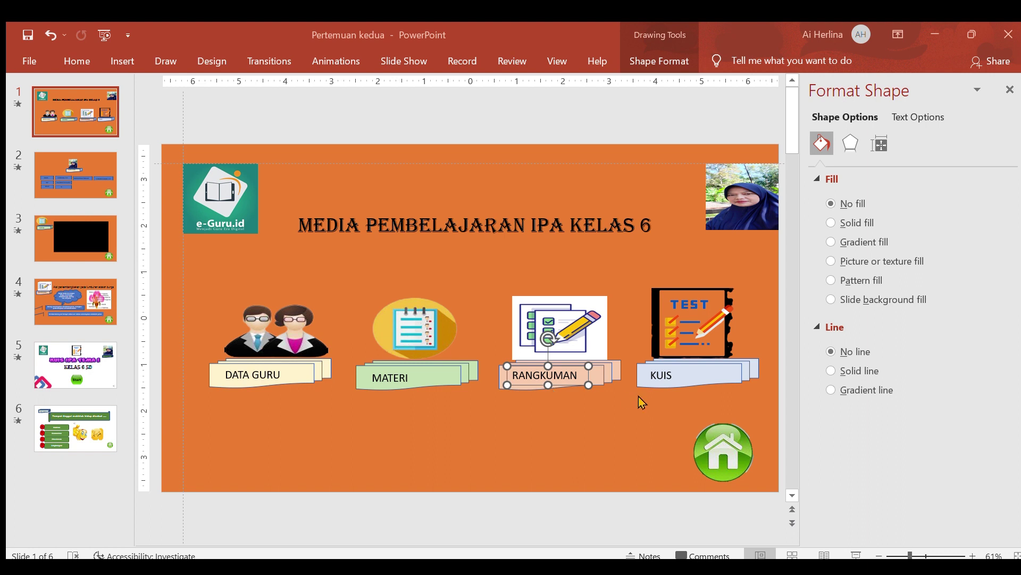
pyautogui.click(595, 414)
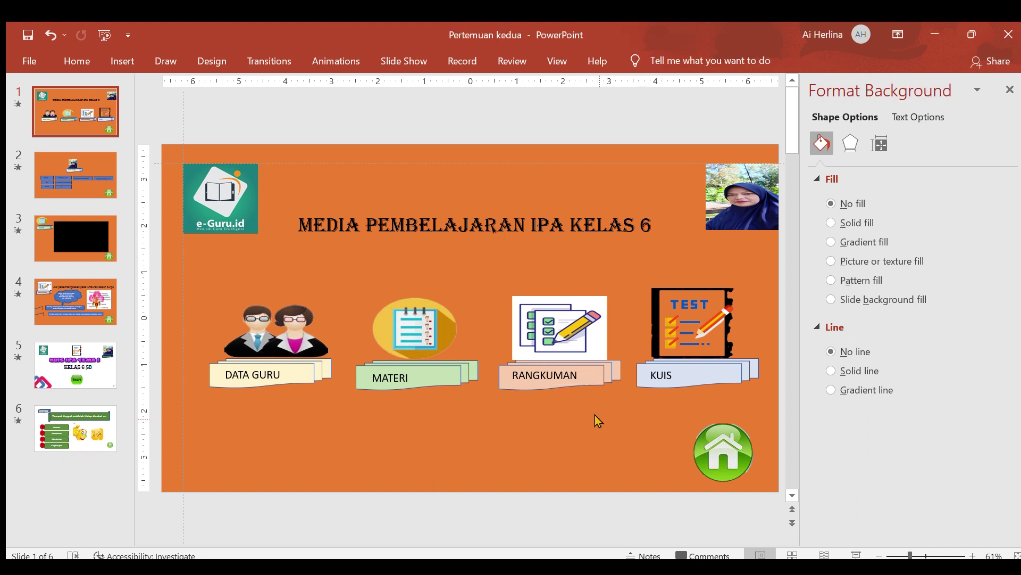
pyautogui.keyDown('ctrl'); pyautogui.click(571, 382); pyautogui.keyUp('ctrl')
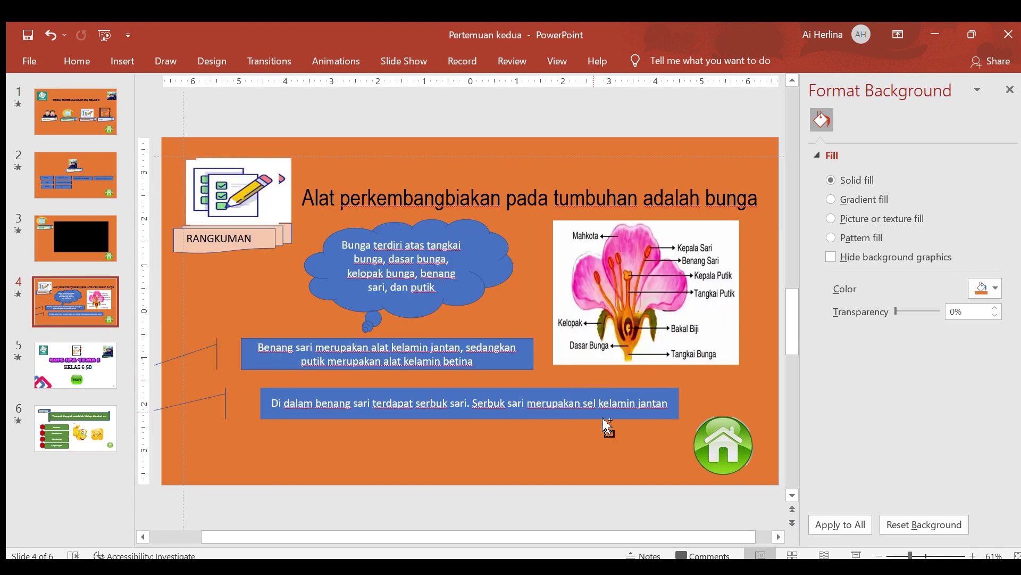
pyautogui.click(709, 455)
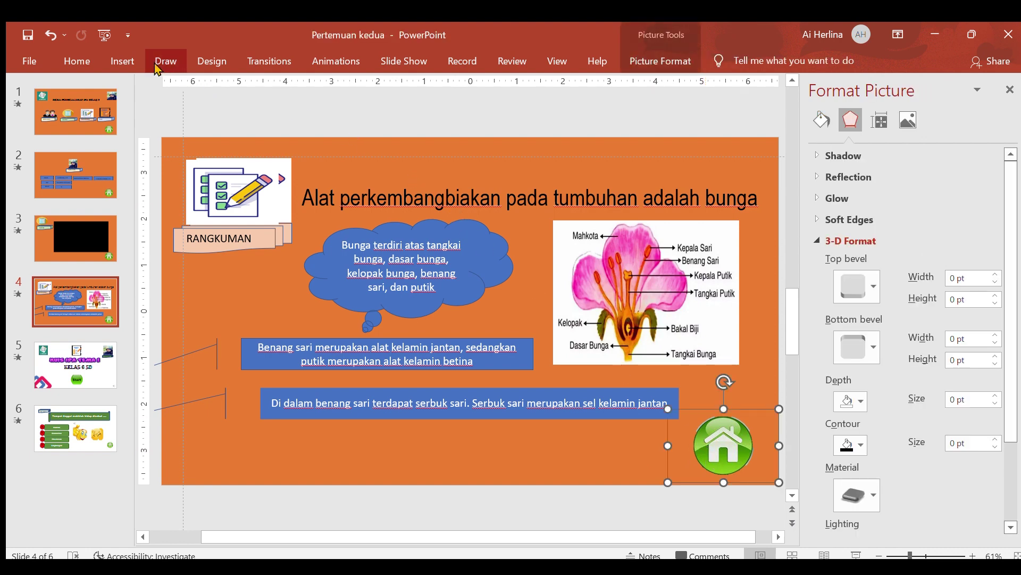
pyautogui.click(122, 64)
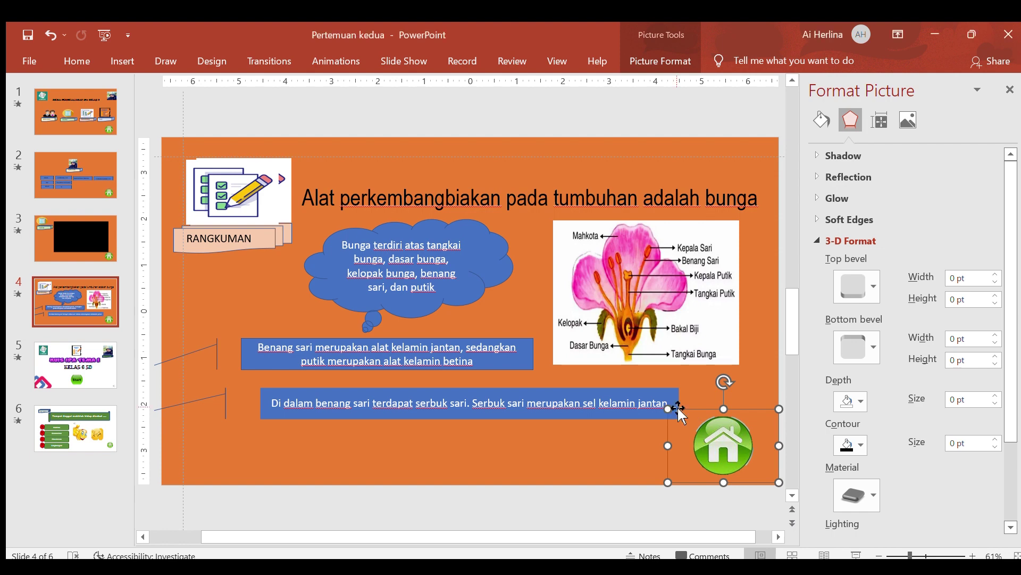
pyautogui.click(592, 447)
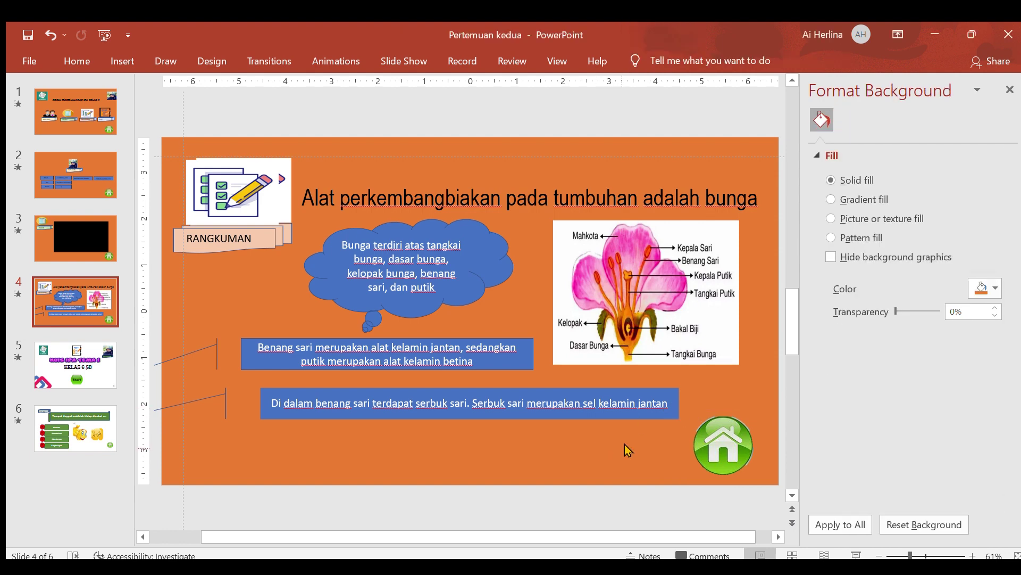
pyautogui.keyDown('ctrl'); pyautogui.click(721, 451); pyautogui.keyUp('ctrl')
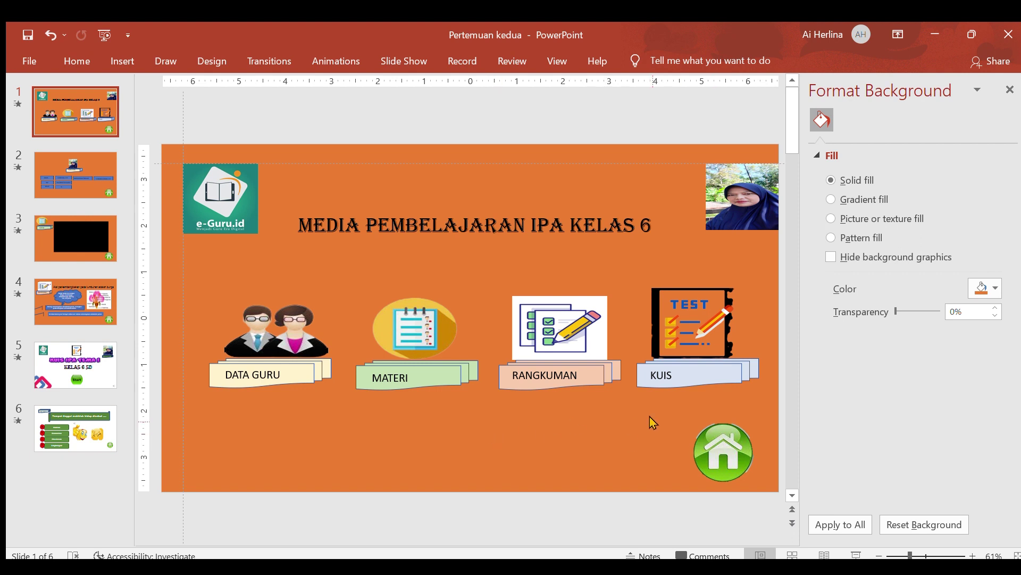
# Step: Link the KUIS button to slide 5, the KUIS IPA TEMA I quiz title, and test it
pyautogui.click(678, 385)
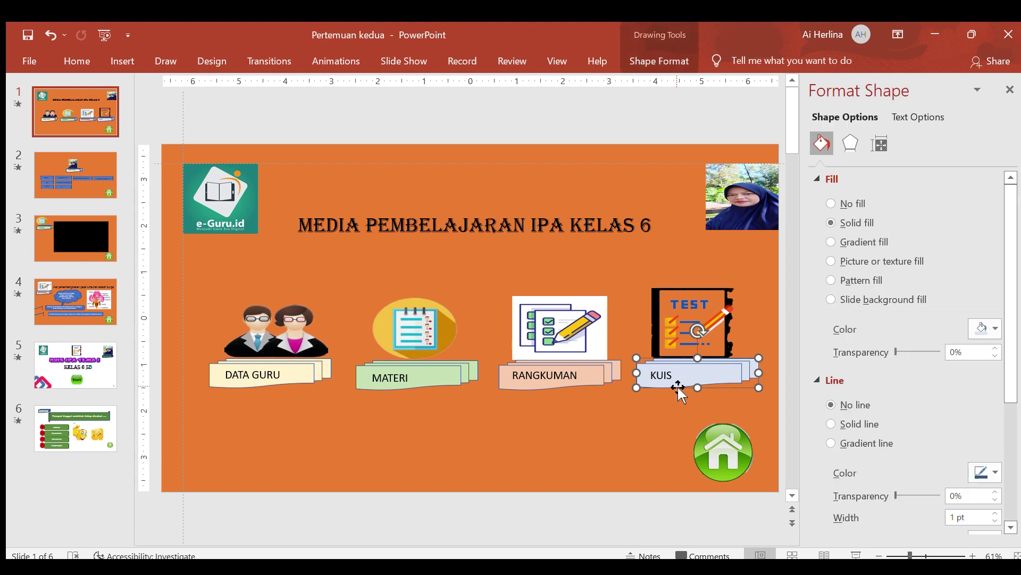
pyautogui.click(123, 63)
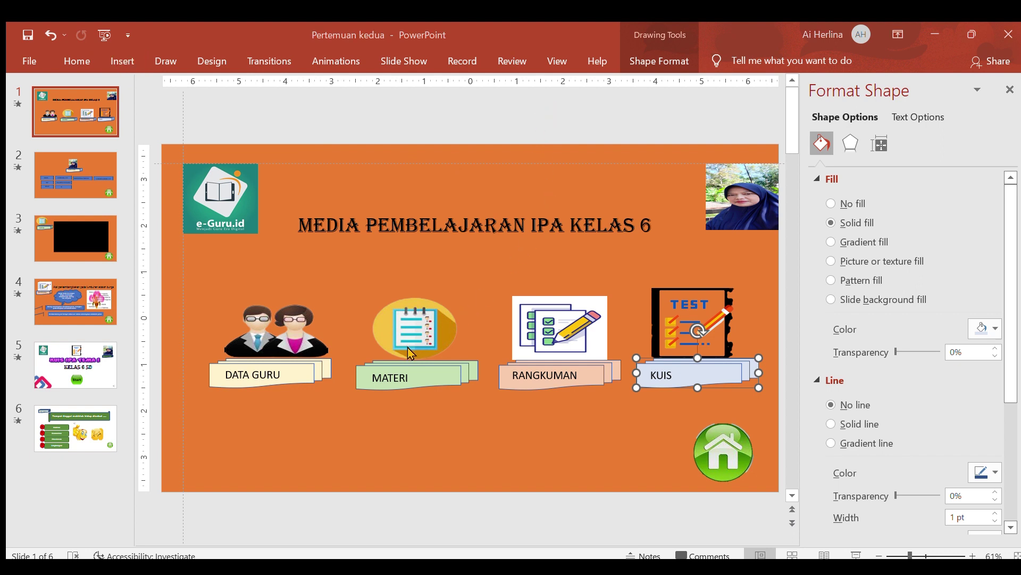
pyautogui.click(655, 407)
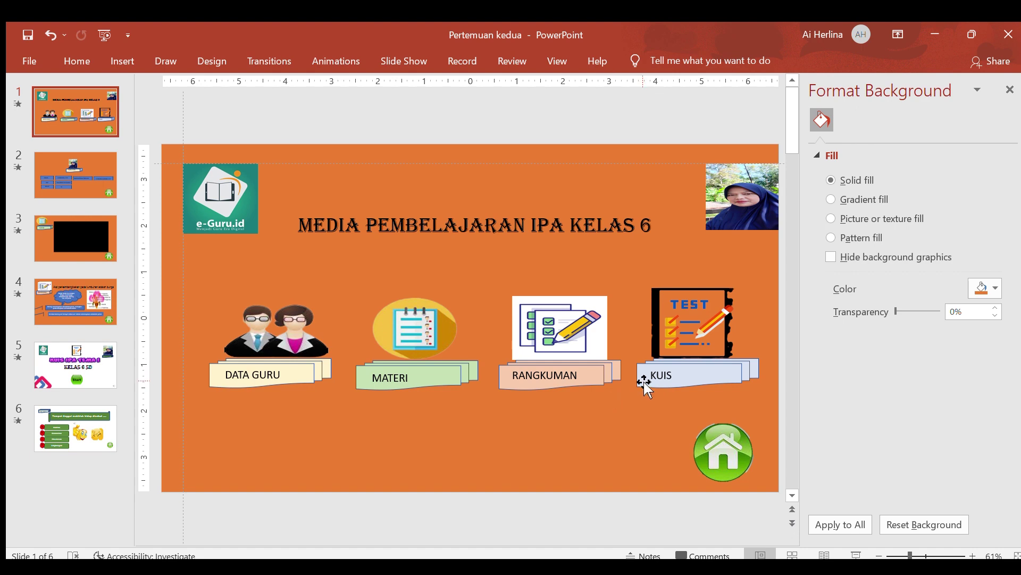
pyautogui.keyDown('ctrl'); pyautogui.click(645, 383); pyautogui.keyUp('ctrl')
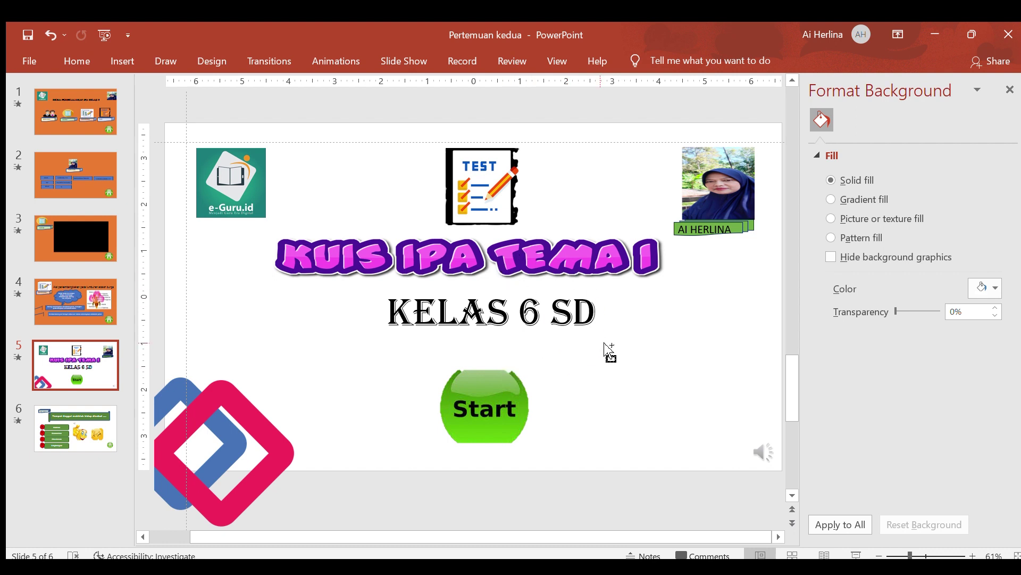
# Step: Relink the Start button from Data Guru to slide 6, SOAL NO.1, and test it
pyautogui.keyDown('ctrl'); pyautogui.click(491, 410); pyautogui.keyUp('ctrl')
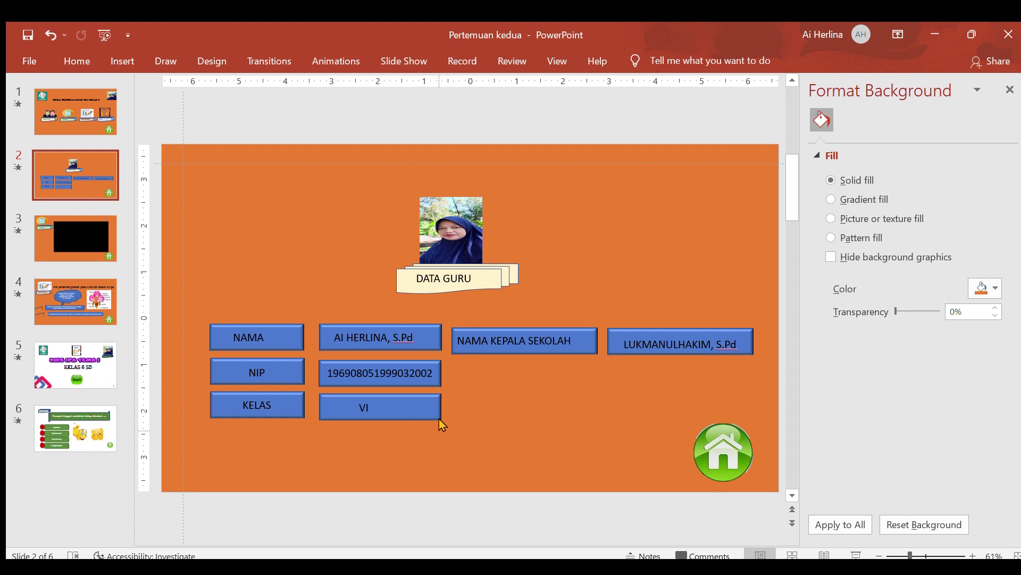
pyautogui.click(91, 368)
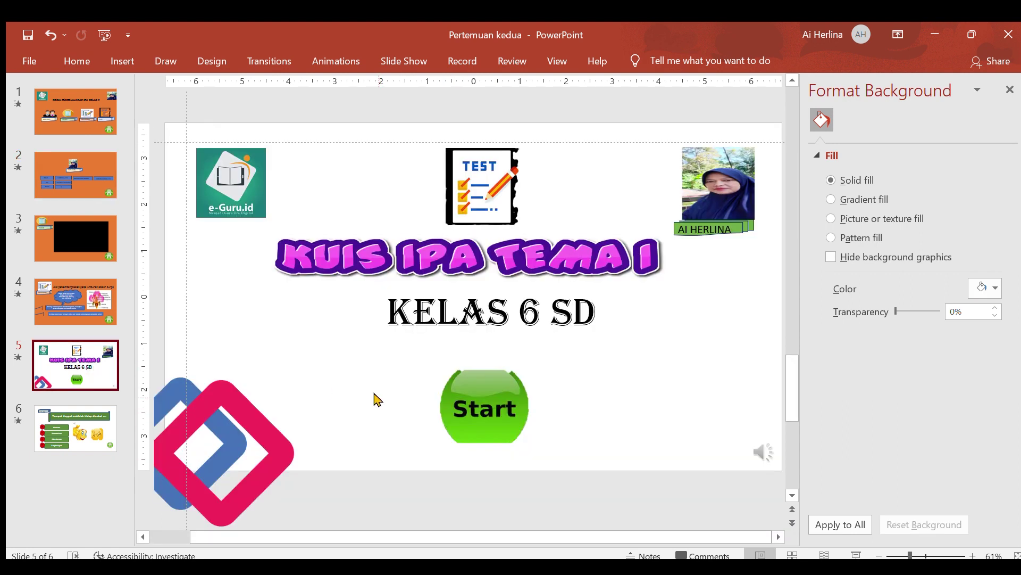
pyautogui.click(476, 424)
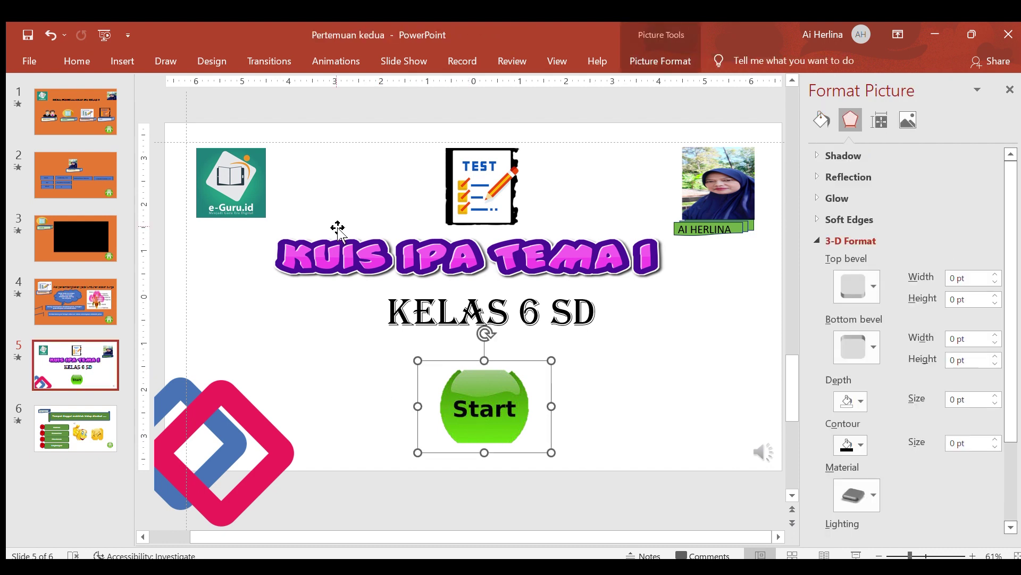
pyautogui.click(118, 64)
pyautogui.click(665, 420)
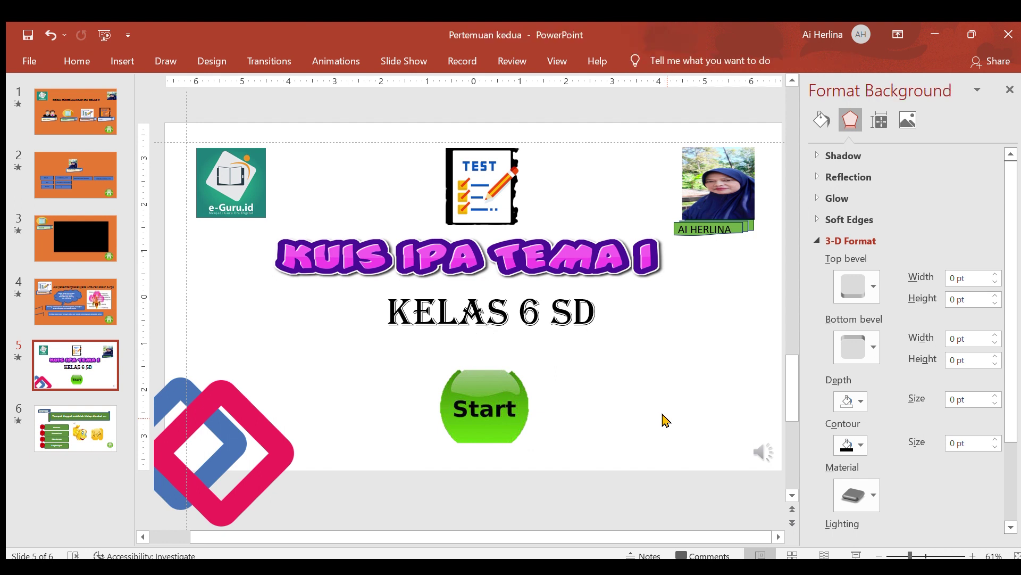
pyautogui.keyDown('ctrl'); pyautogui.click(496, 406); pyautogui.keyUp('ctrl')
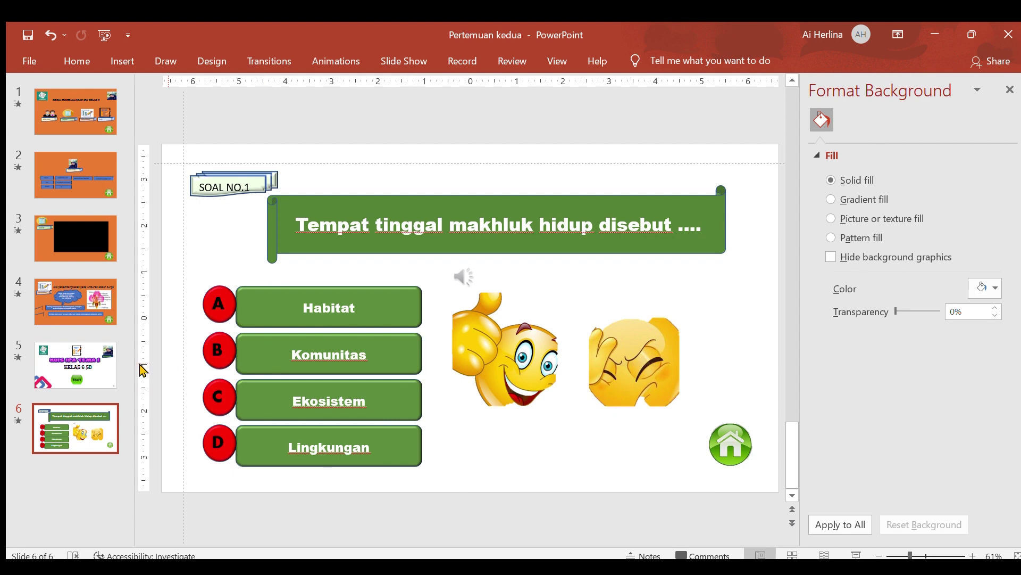
pyautogui.click(95, 377)
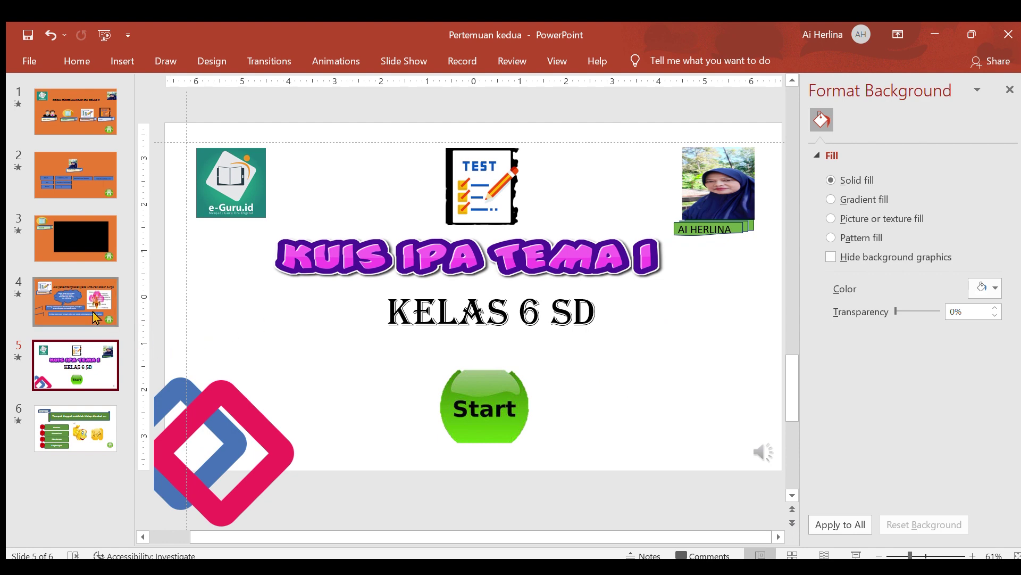
# Step: Copy the home button from the summary slide onto the quiz title slide, then return to slide 1
pyautogui.click(98, 318)
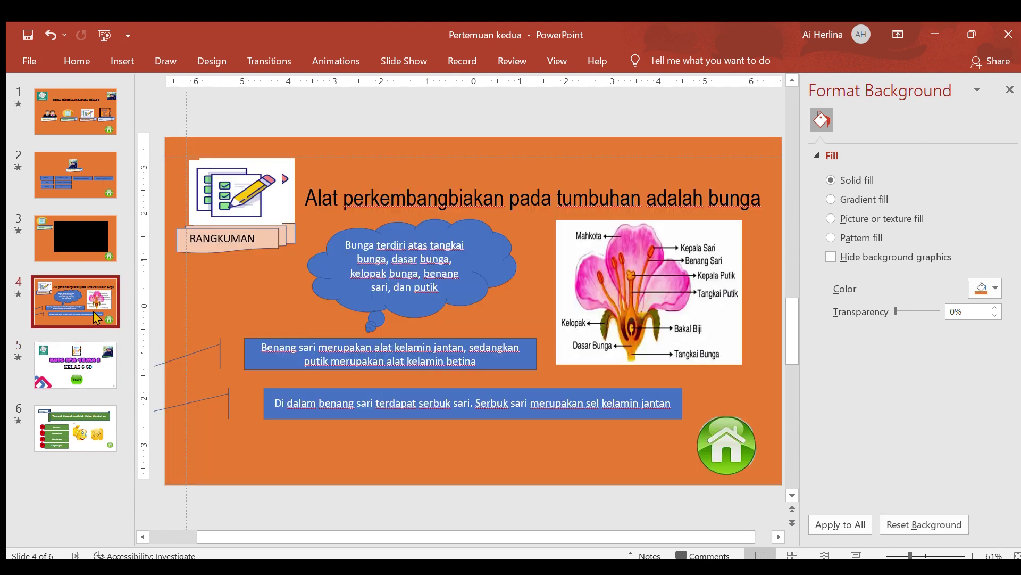
pyautogui.click(711, 446)
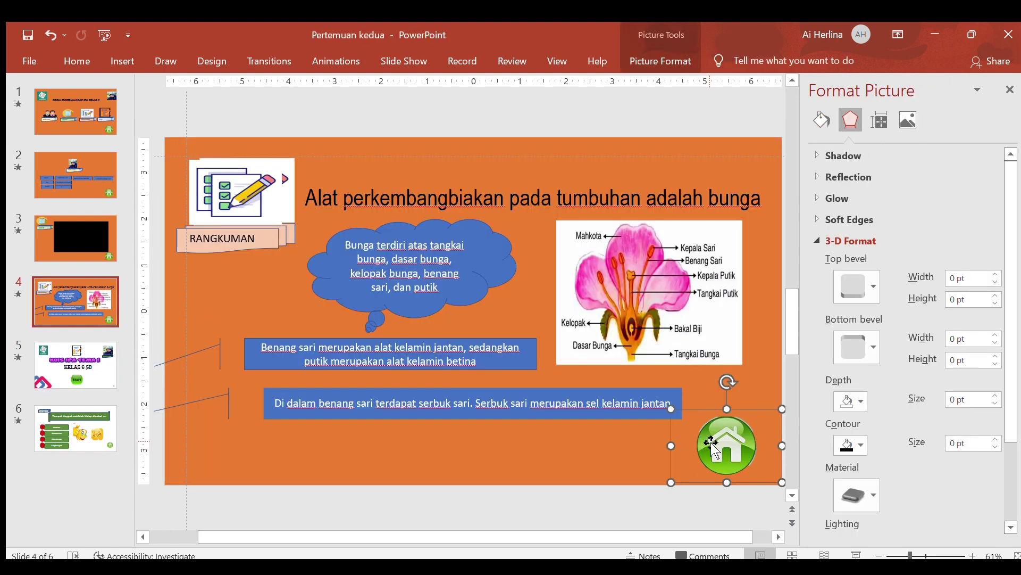
pyautogui.hotkey('ctrl', 'z')
pyautogui.click(100, 371)
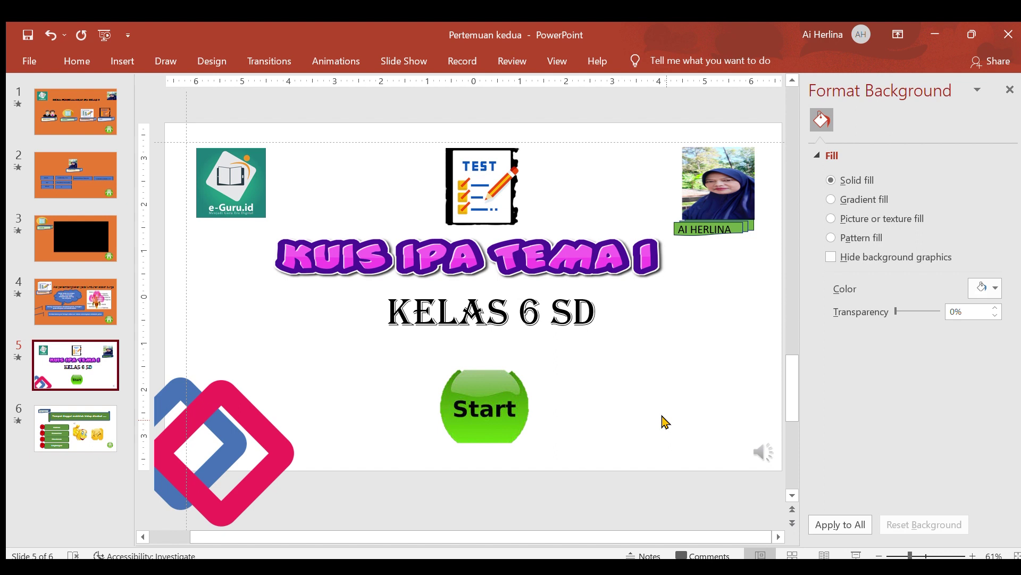
pyautogui.hotkey('ctrl', 'v')
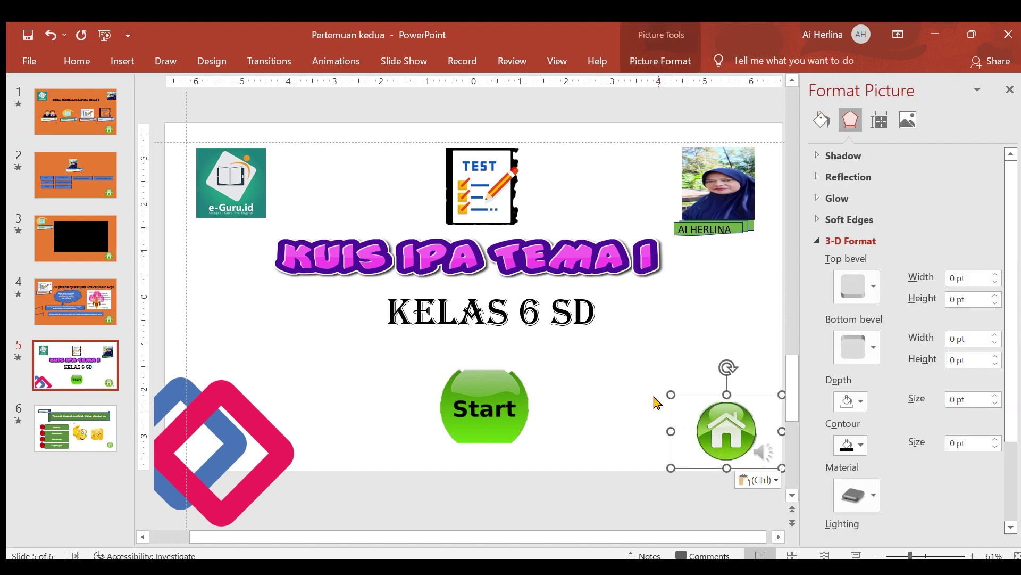
pyautogui.click(656, 402)
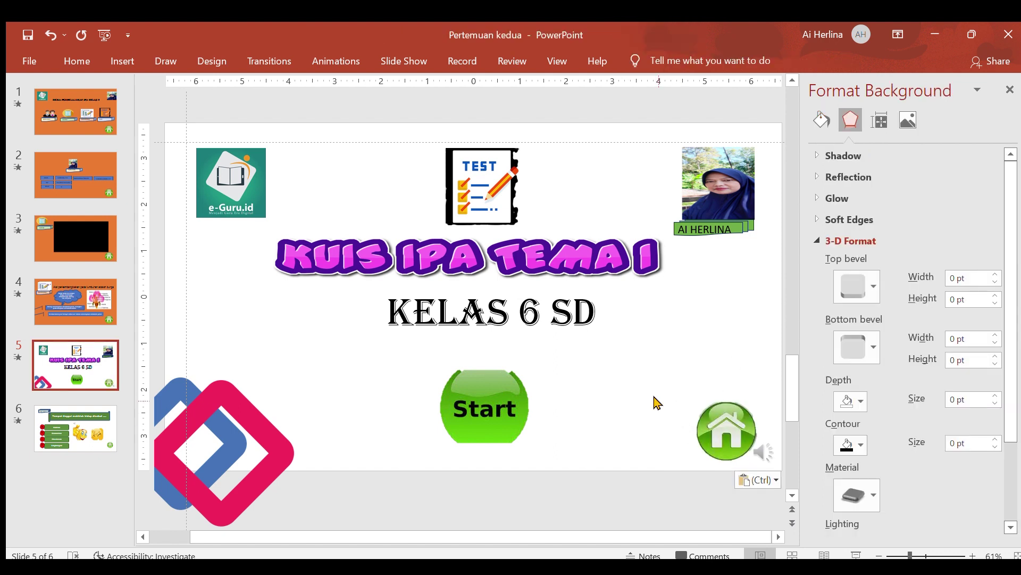
pyautogui.click(713, 421)
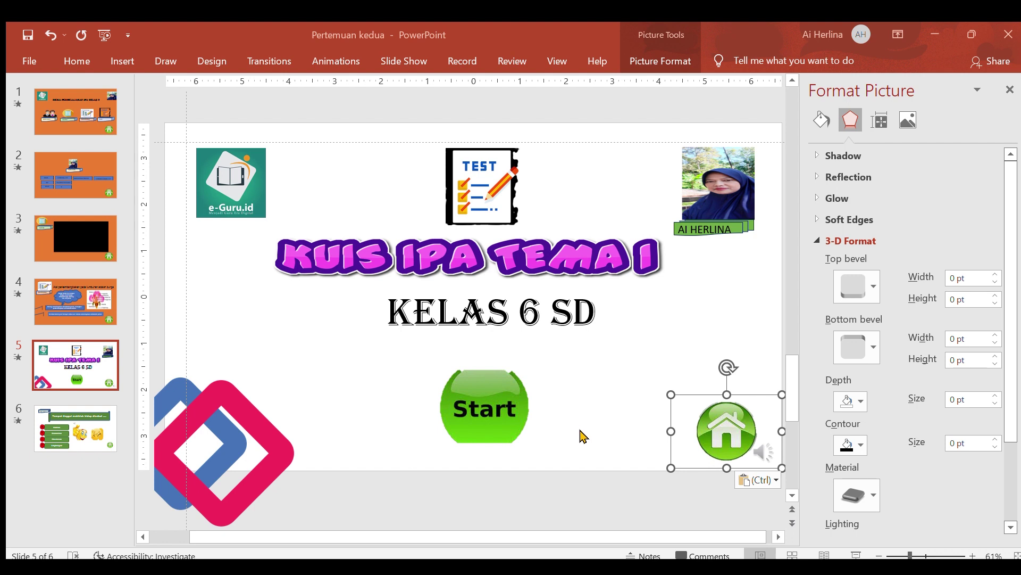
pyautogui.press('Escape')
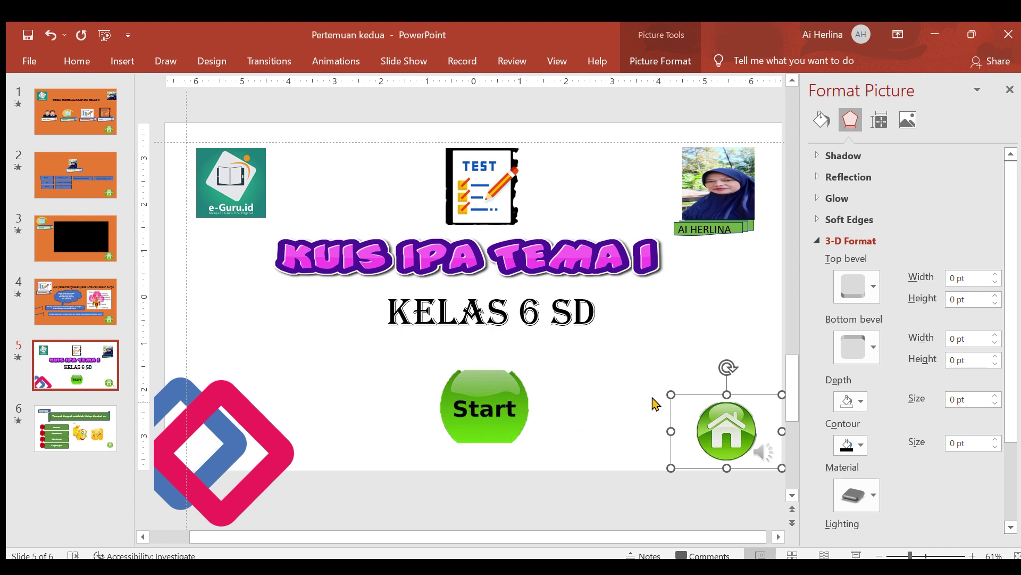
pyautogui.click(621, 430)
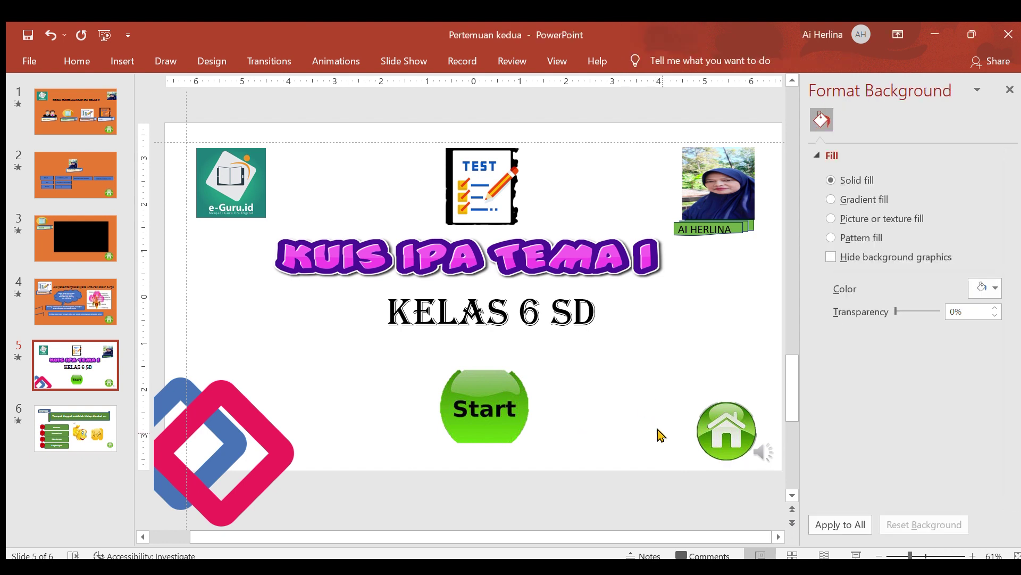
pyautogui.keyDown('ctrl'); pyautogui.click(713, 430); pyautogui.keyUp('ctrl')
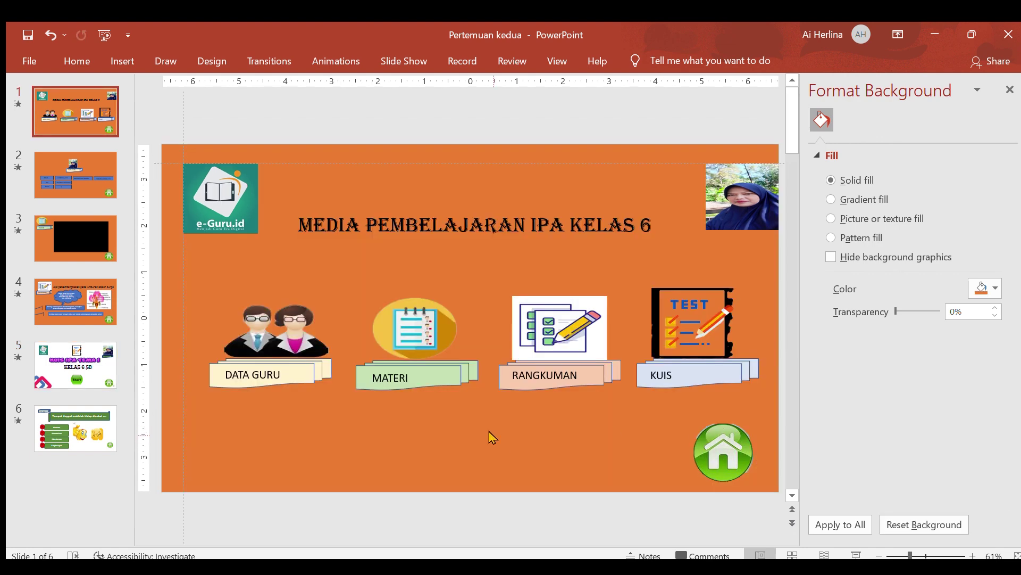